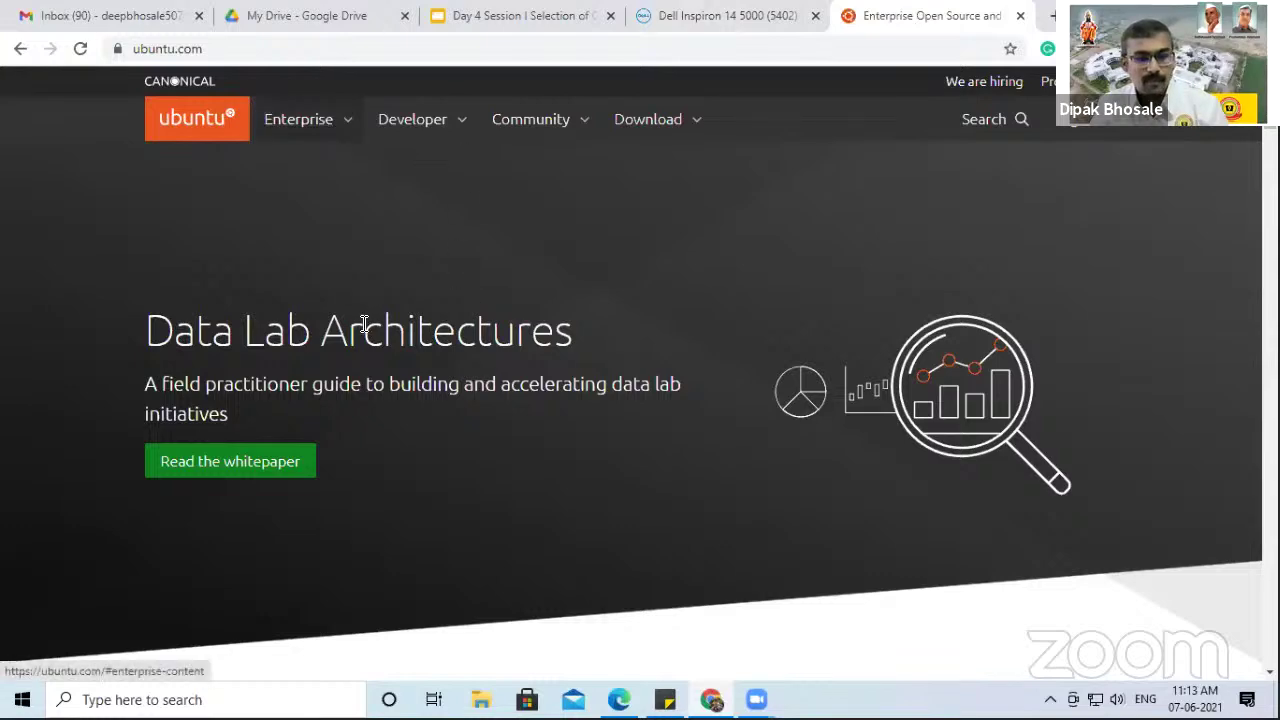
Step: Open the Ubuntu Desktop download page from the Ubuntu website's home page
scroll(368, 329, "down", 5)
scroll(368, 329, "down", 3)
scroll(363, 325, "up", 2)
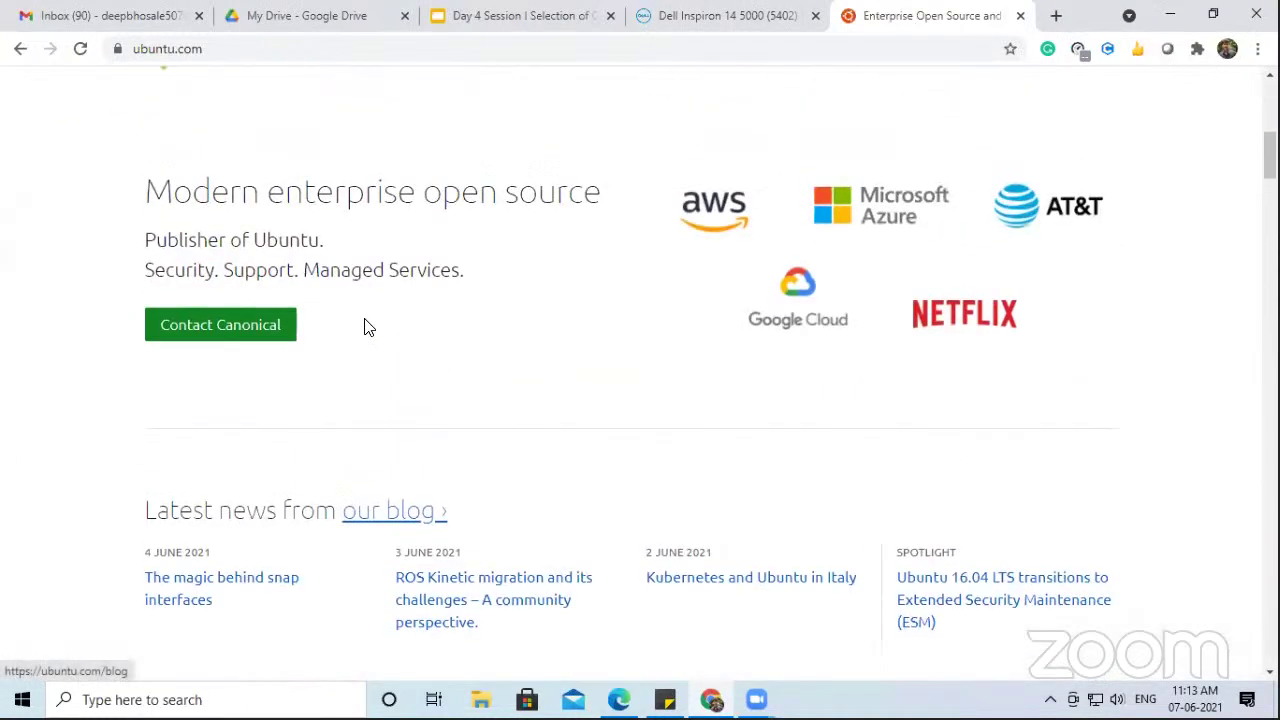
scroll(363, 329, "down", 2)
scroll(367, 327, "down", 15)
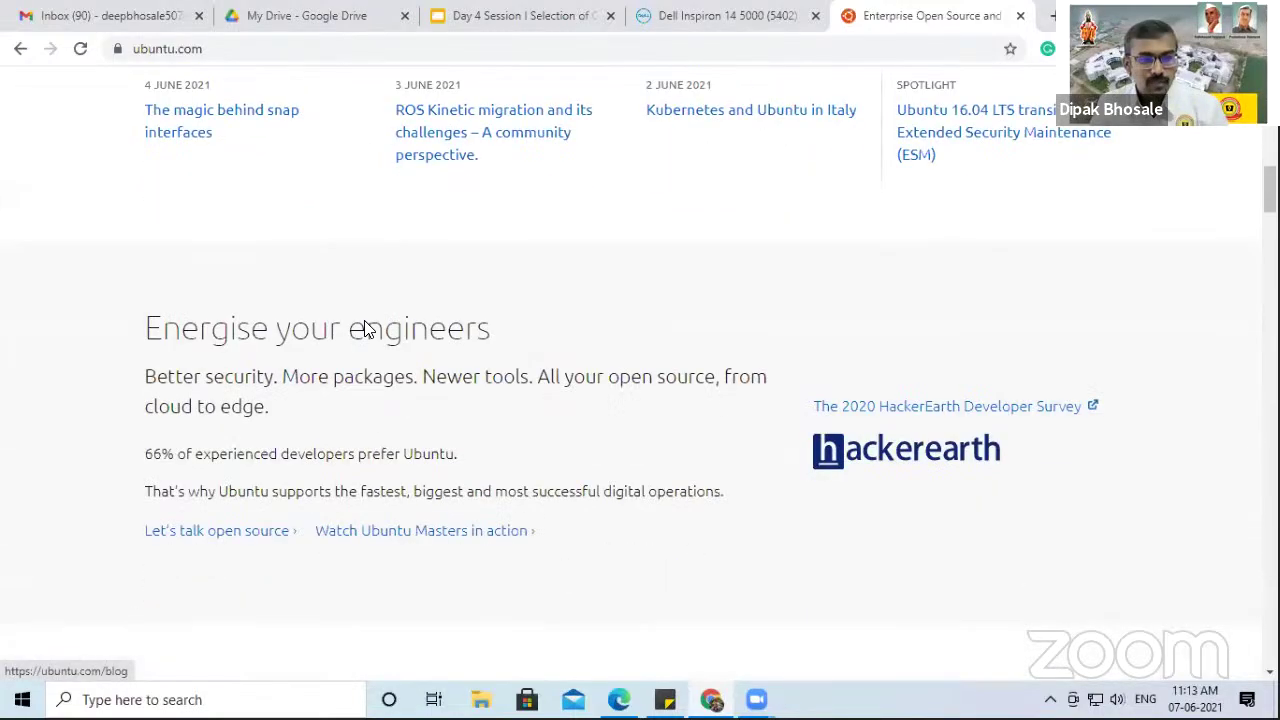
scroll(367, 327, "up", 20)
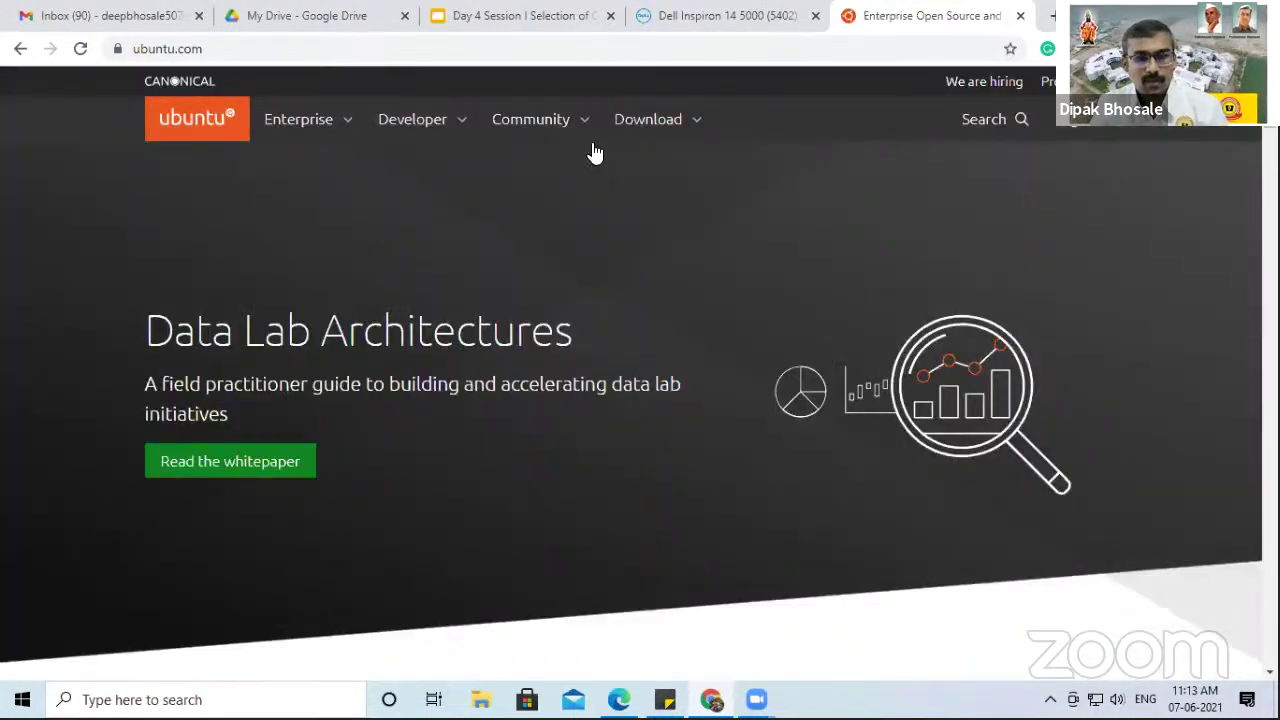
left_click(630, 136)
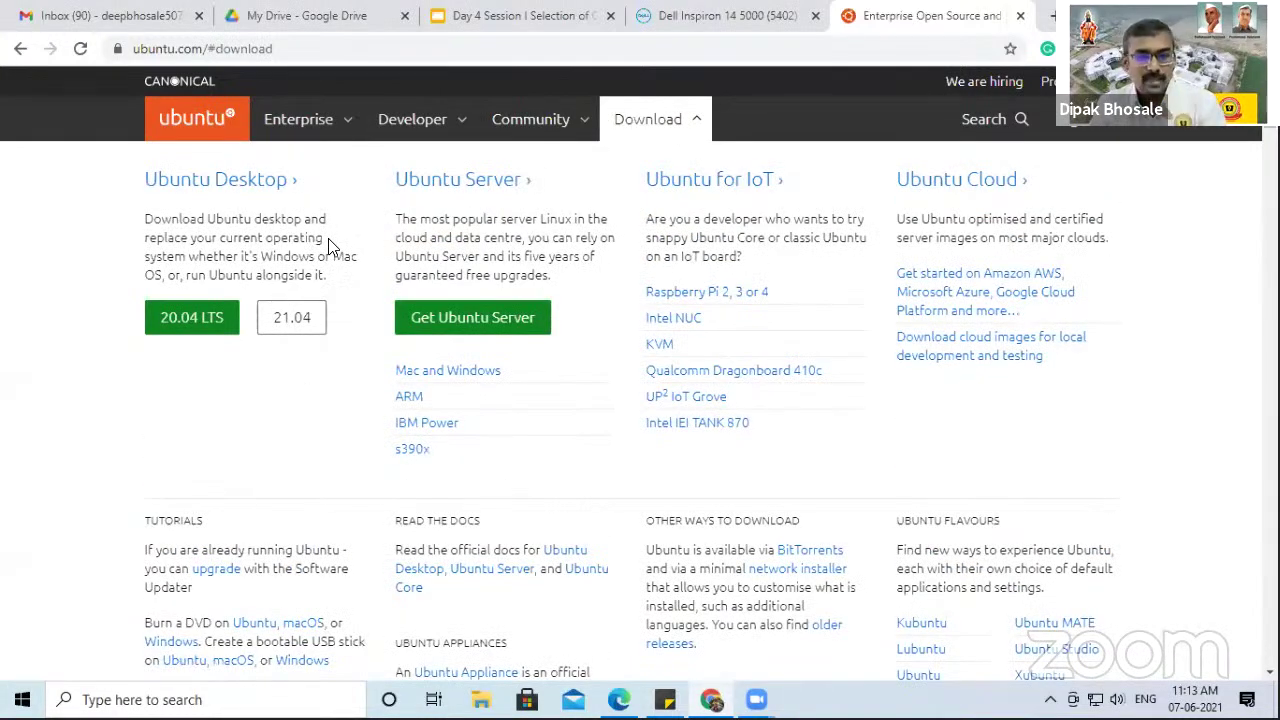
left_click(200, 184)
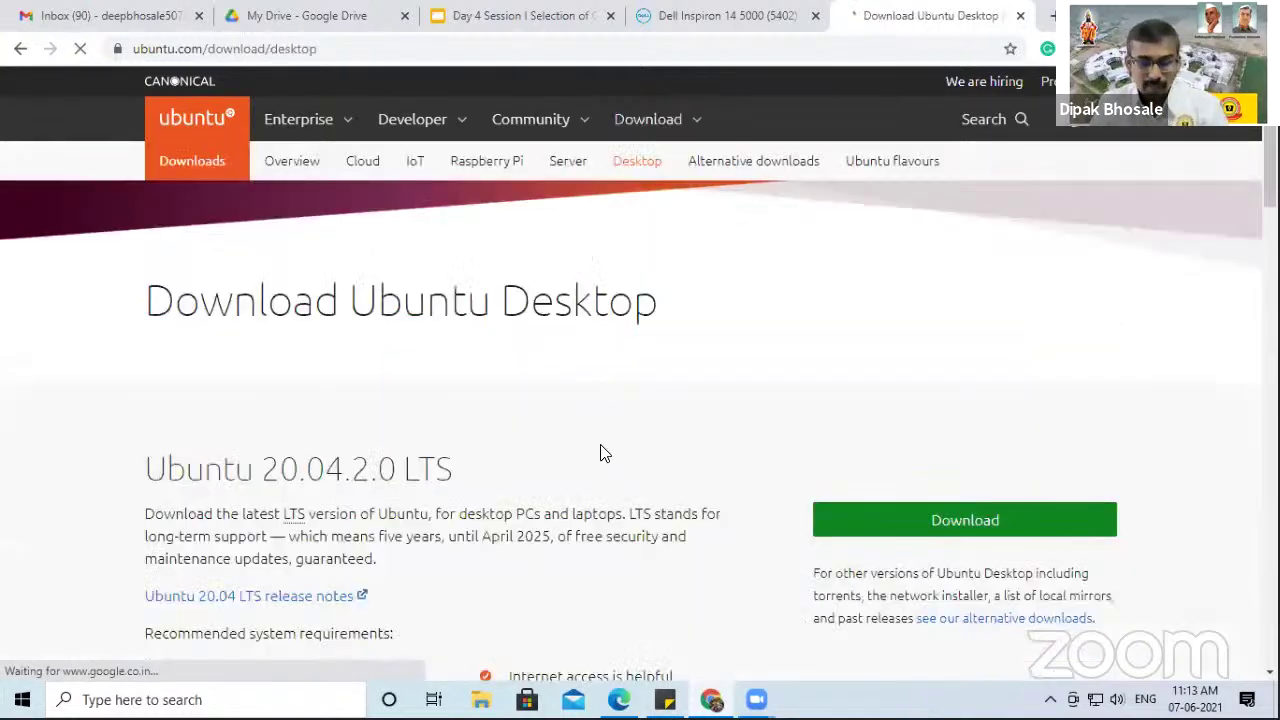
Step: Highlight the LTS label of Ubuntu 20.04.2.0 and start downloading that desktop version
scroll(600, 451, "down", 2)
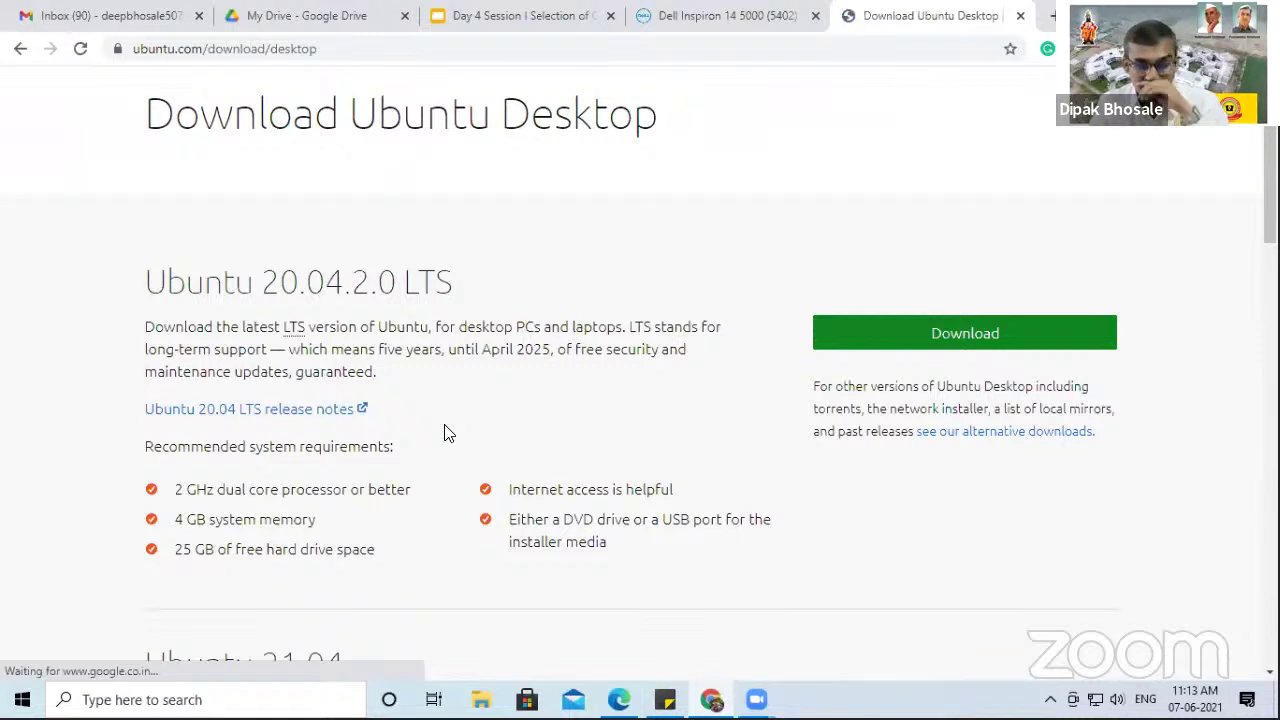
left_click_drag(406, 283, 466, 294)
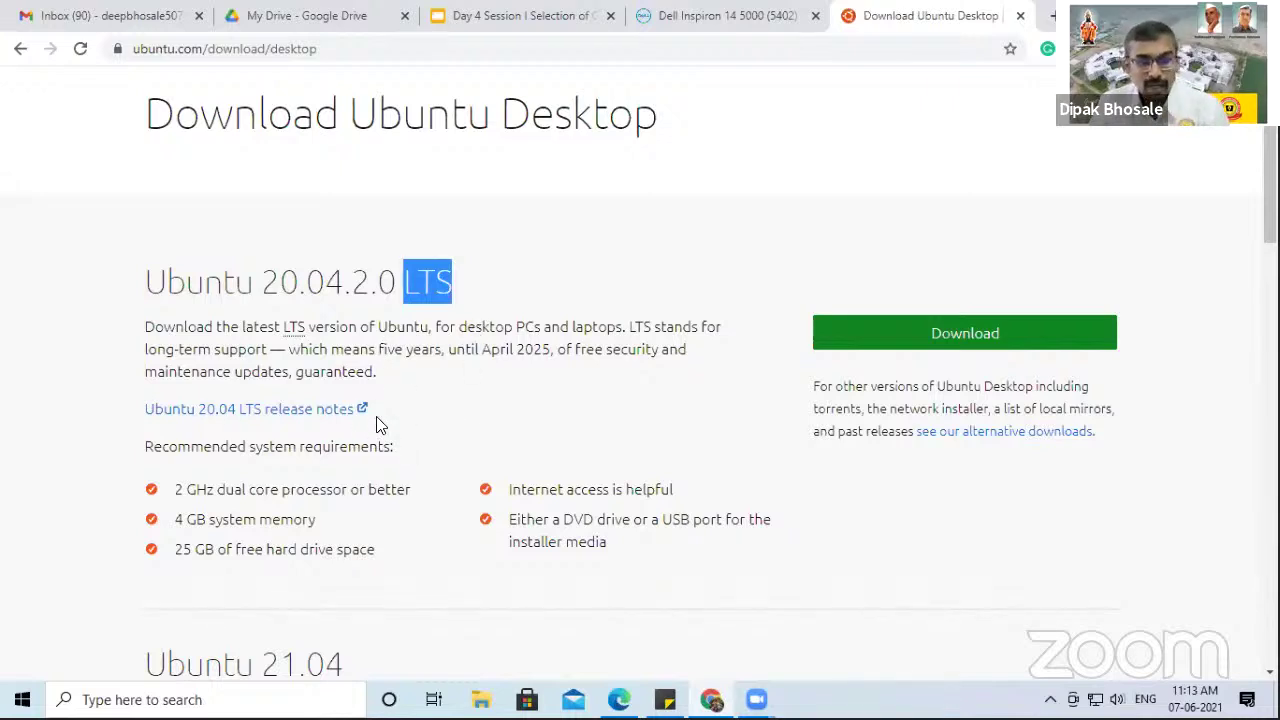
left_click(966, 343)
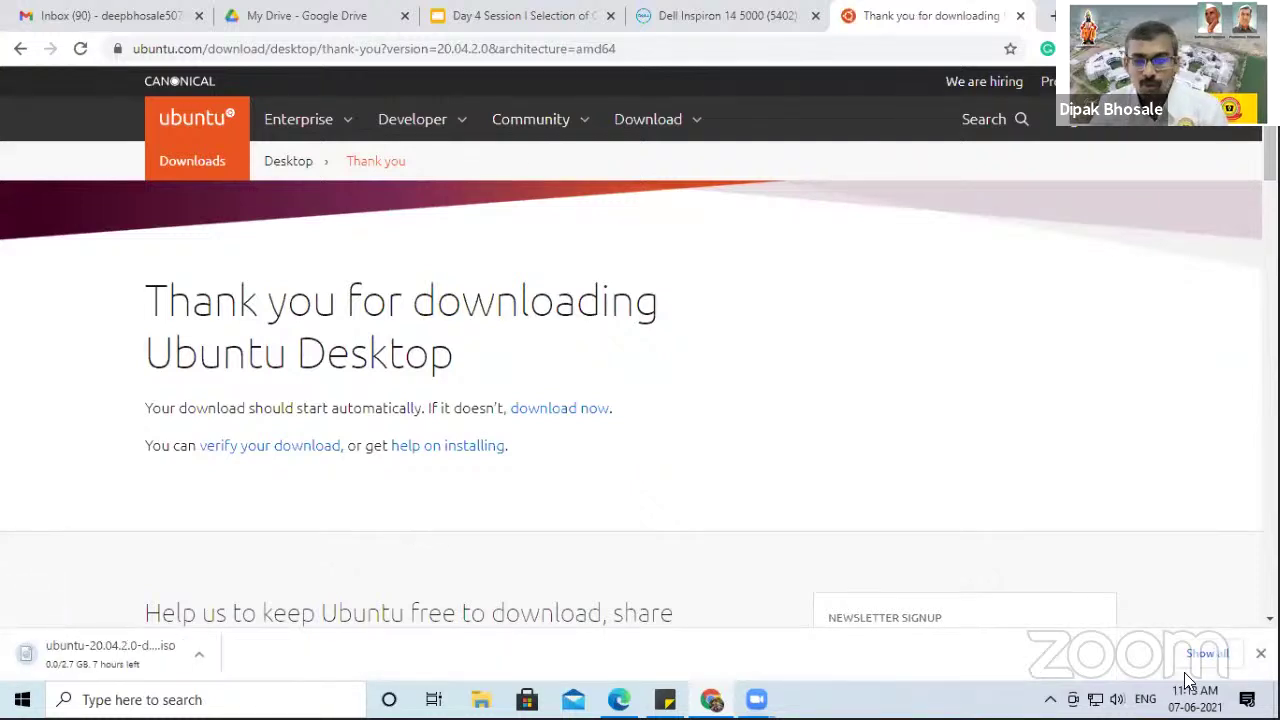
Step: Cancel the ubuntu-20.04.2.0-desktop-amd64.iso download and remove its entry from the full downloads list
left_click(1192, 664)
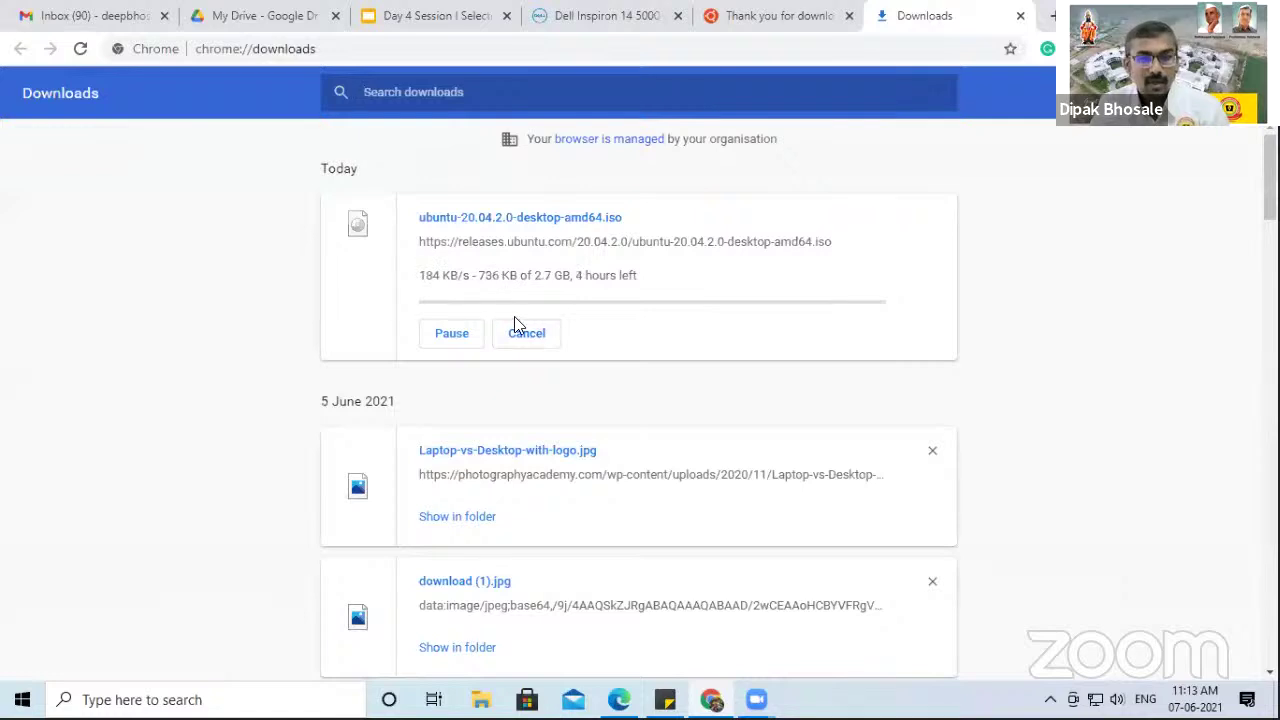
left_click(523, 334)
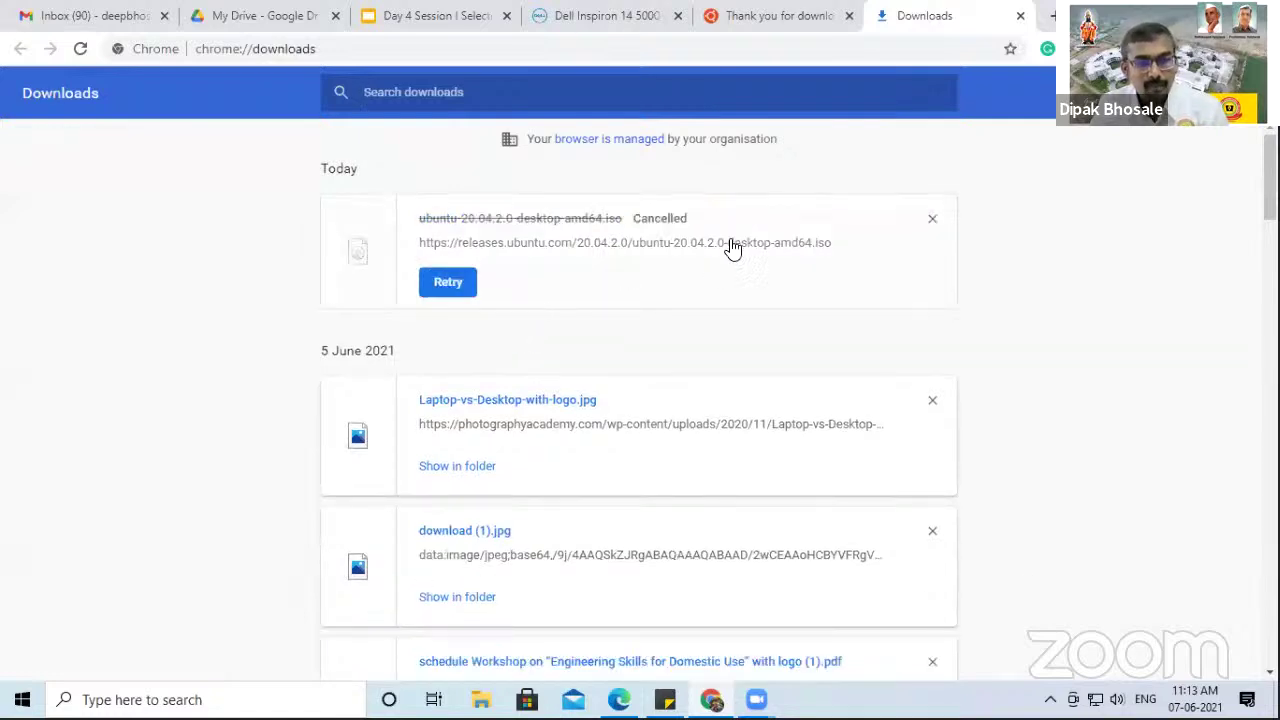
left_click(929, 228)
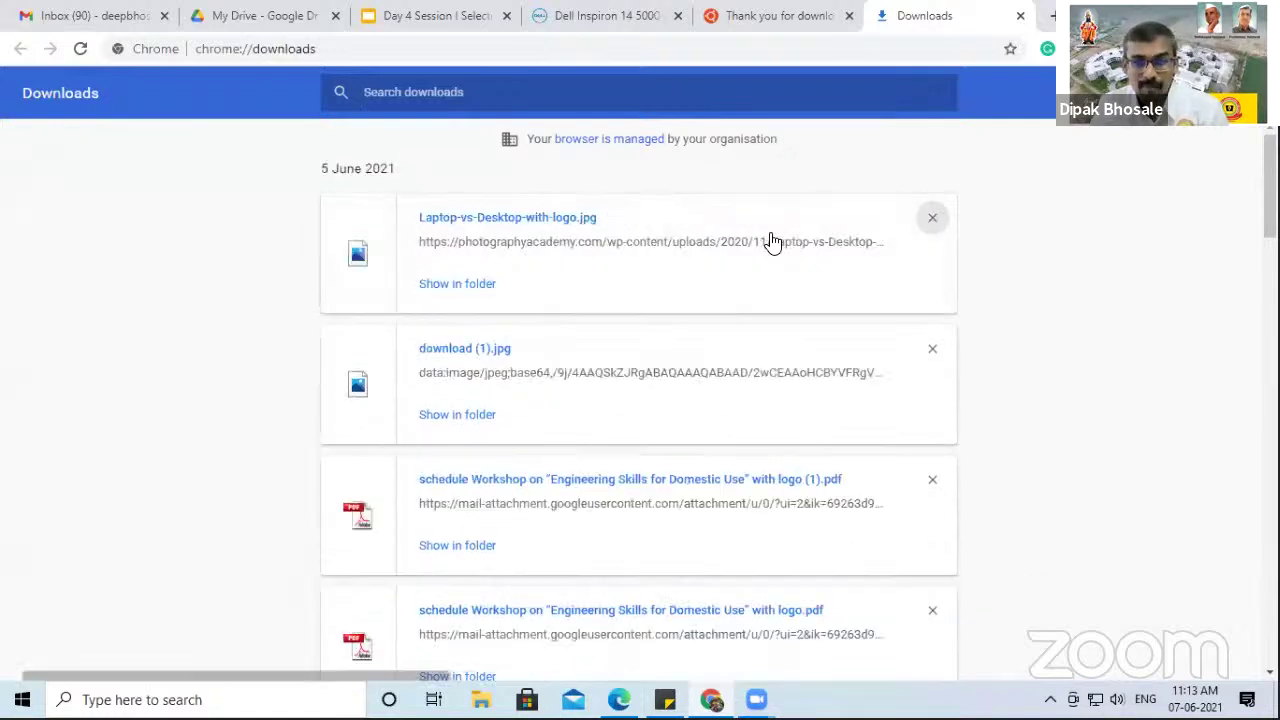
Step: Close the Downloads page and select Universal-USB-Installer-2.0.0.4 in the Boot folder on the desktop
left_click(813, 10)
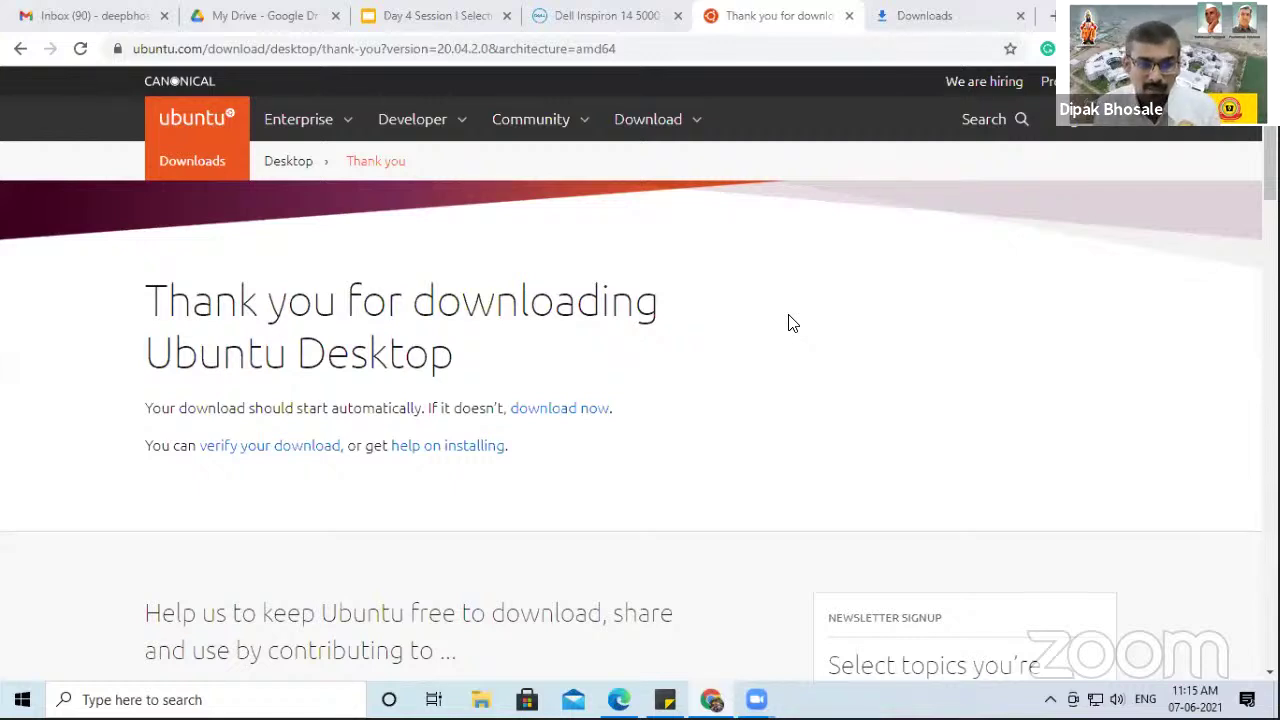
left_click(1020, 15)
left_click(1167, 15)
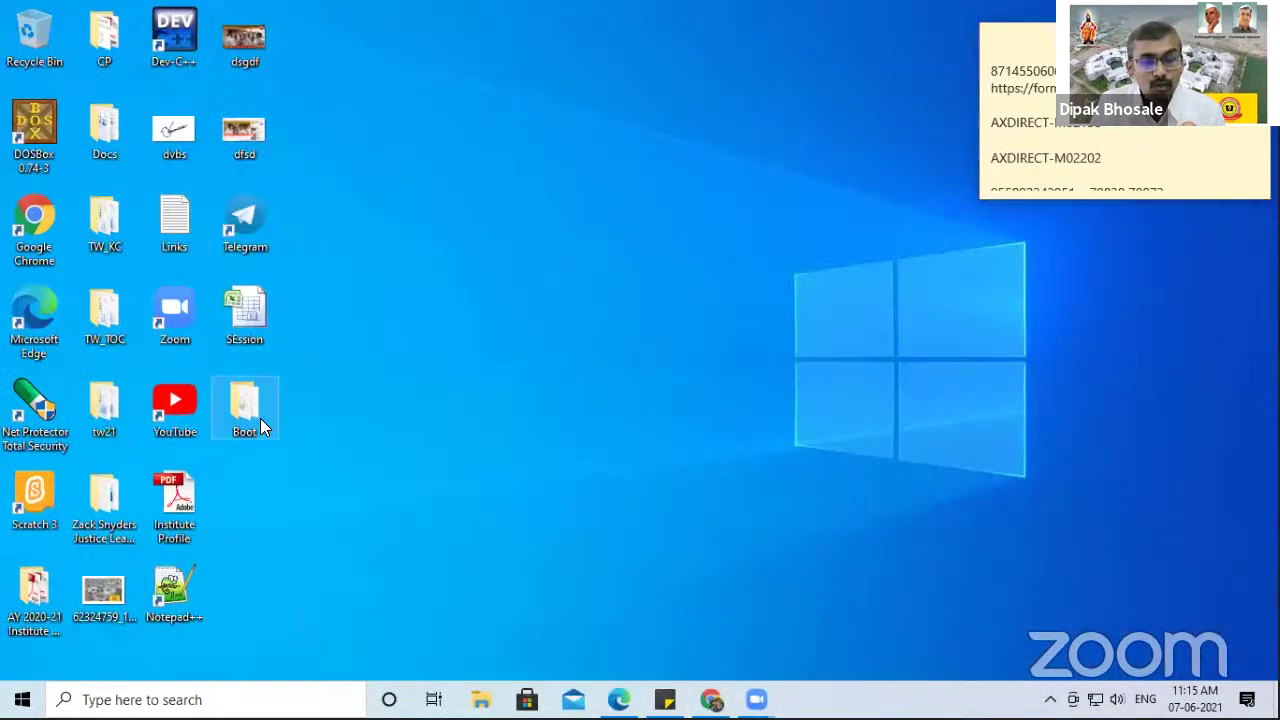
double_click(245, 410)
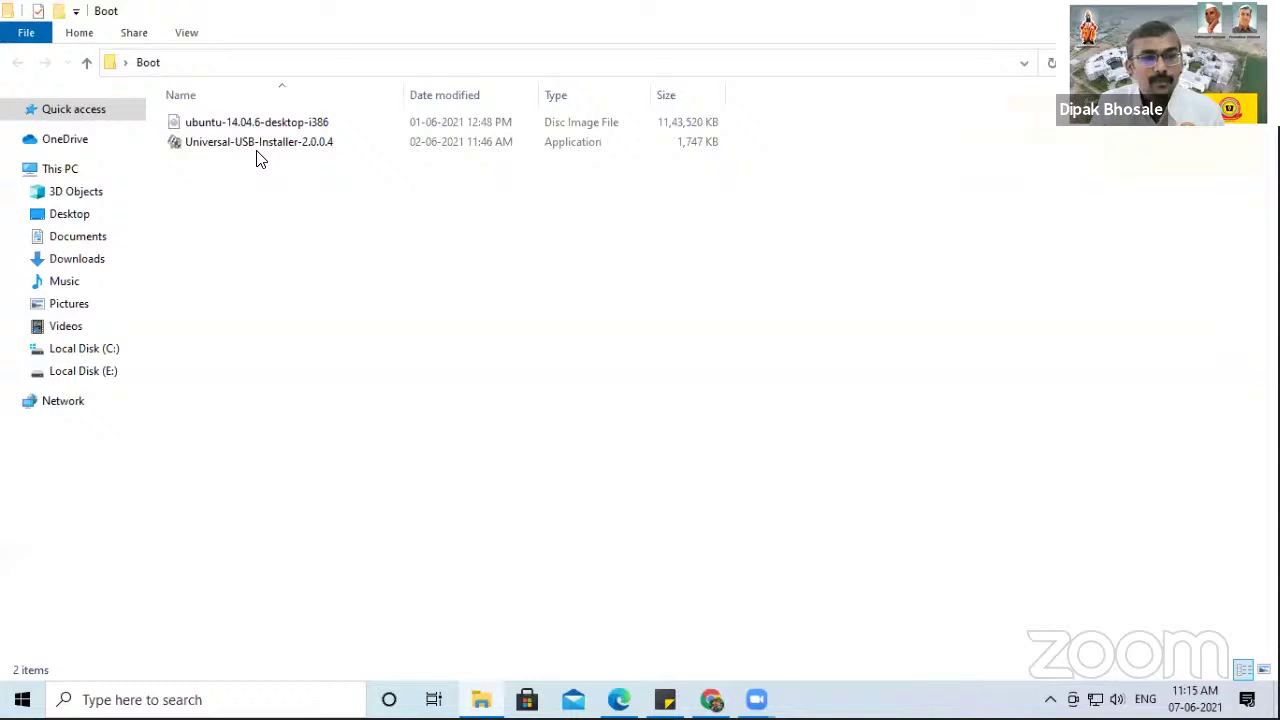
left_click(256, 143)
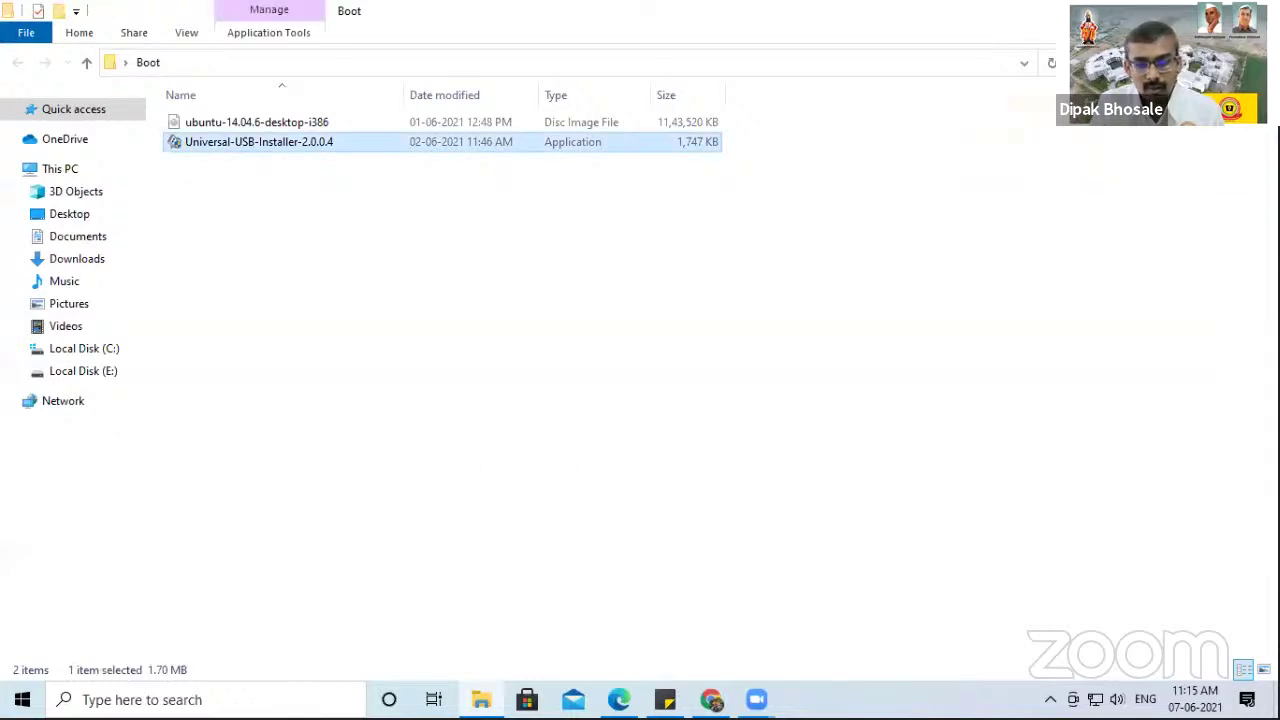
Step: Switch to Chrome and search the web for "universal usb installer" in a new tab
left_click(711, 699)
key("ctrl+t")
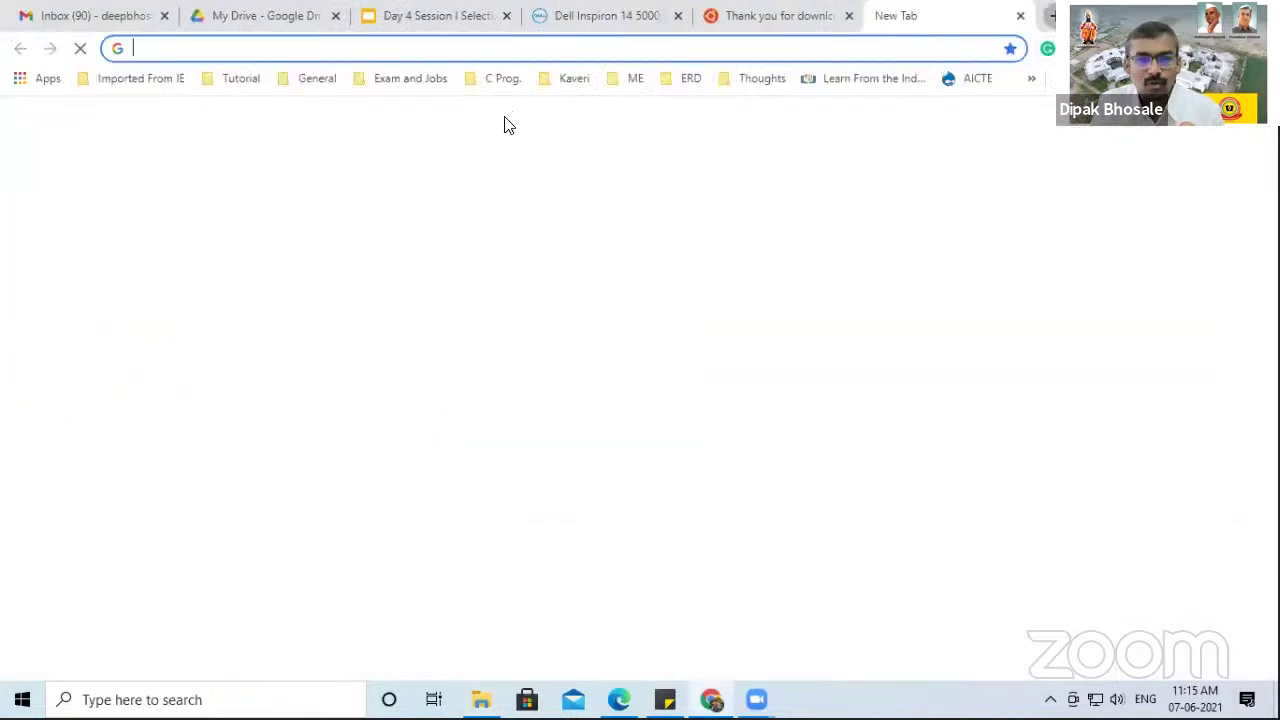
type("un")
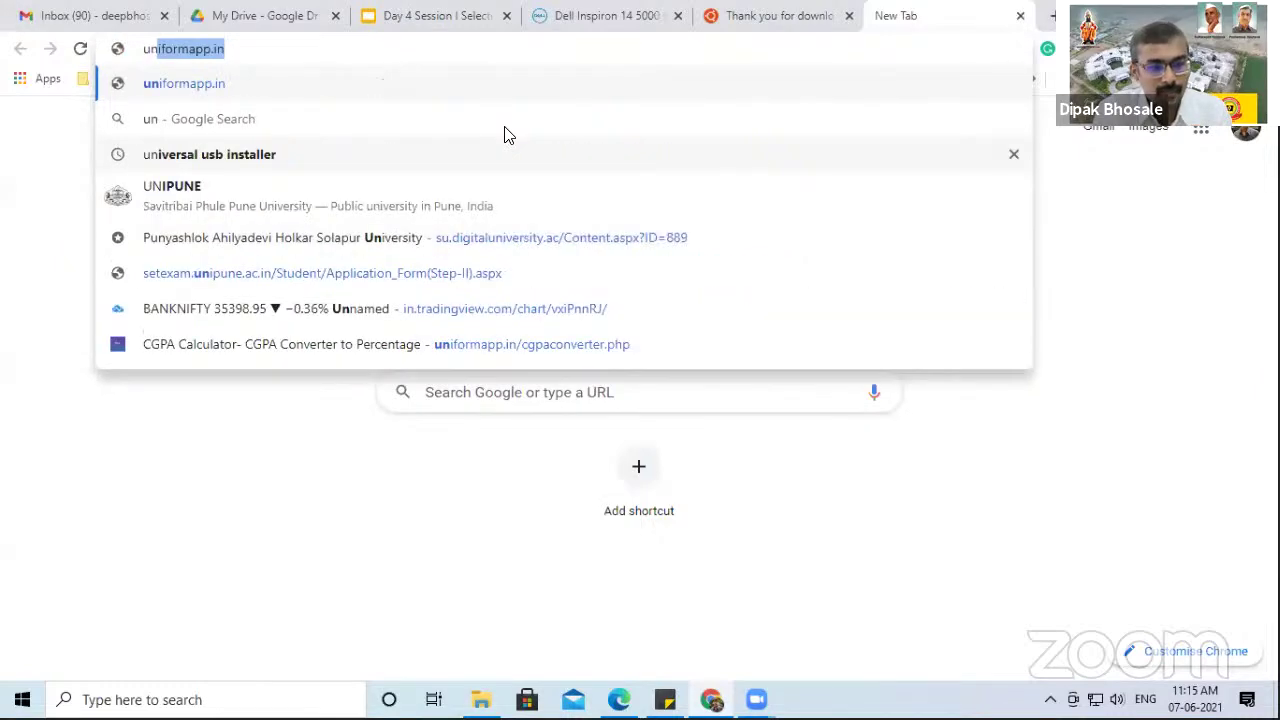
type("ivers")
key("Down")
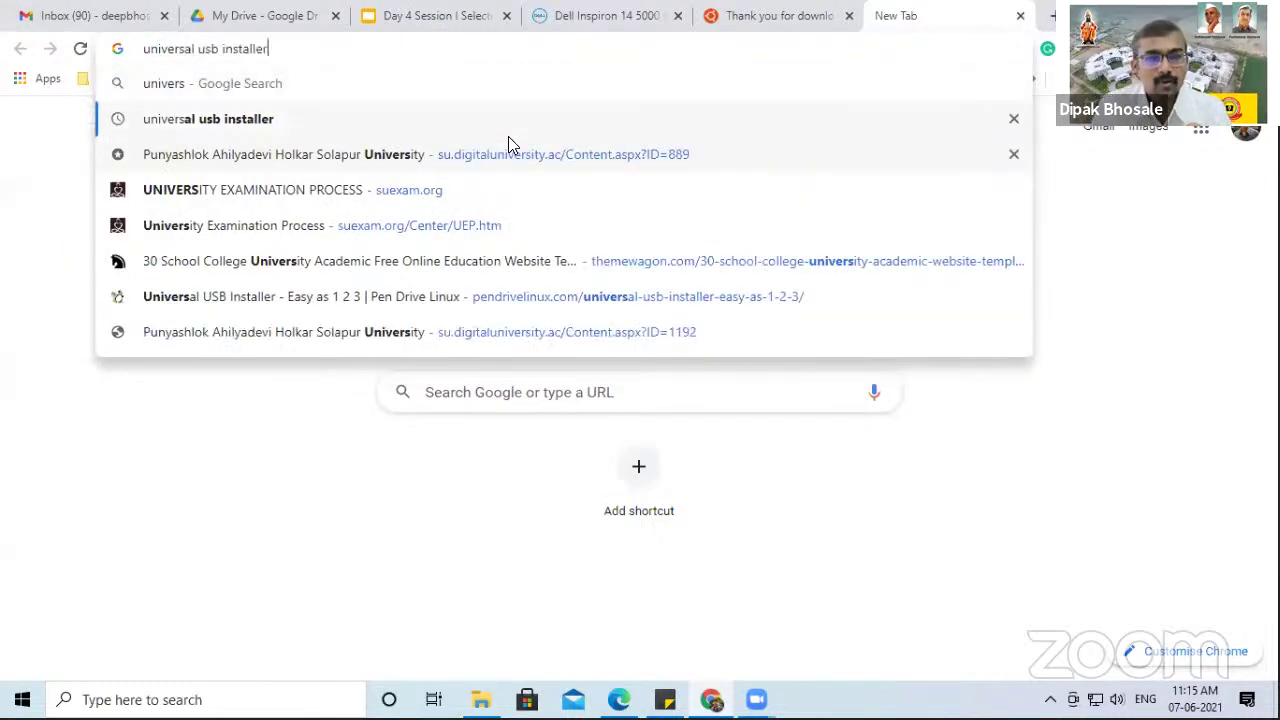
key("Return")
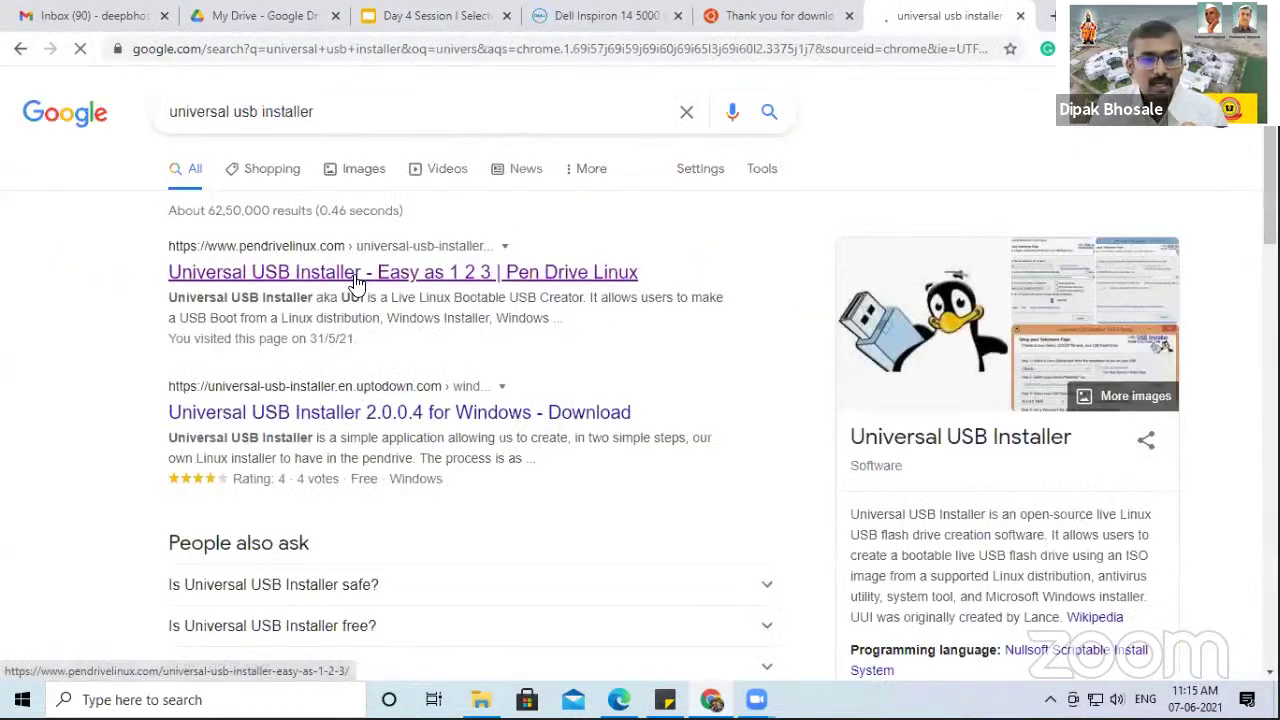
Step: Open the Pen Drive Linux page on Universal USB Installer and examine its setup screenshots
left_click(288, 274)
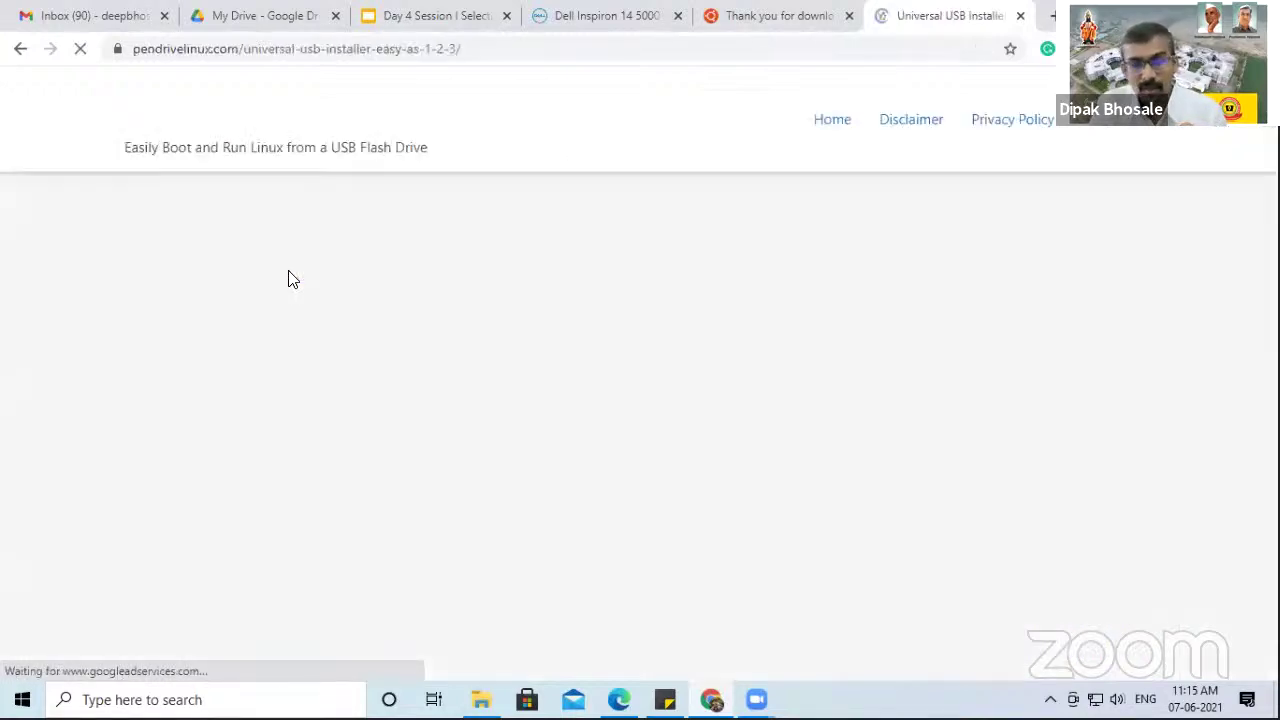
scroll(620, 358, "down", 7)
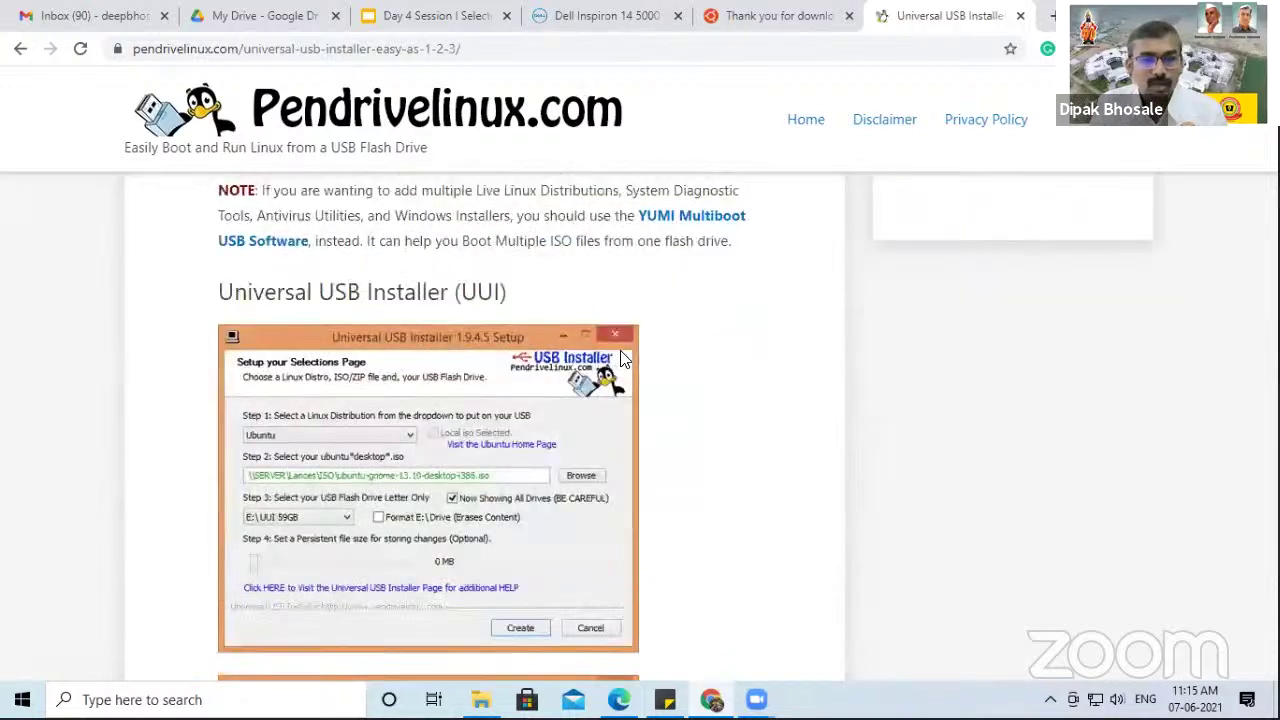
scroll(560, 395, "down", 2)
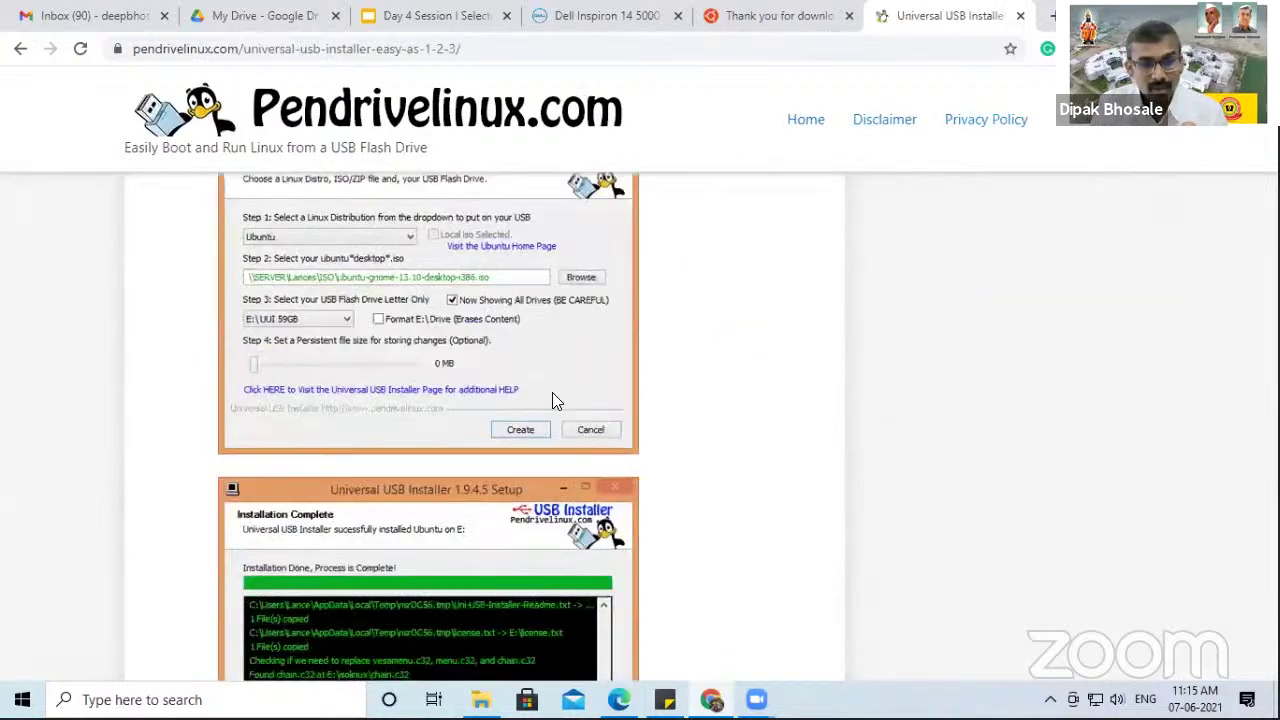
scroll(572, 394, "up", 1)
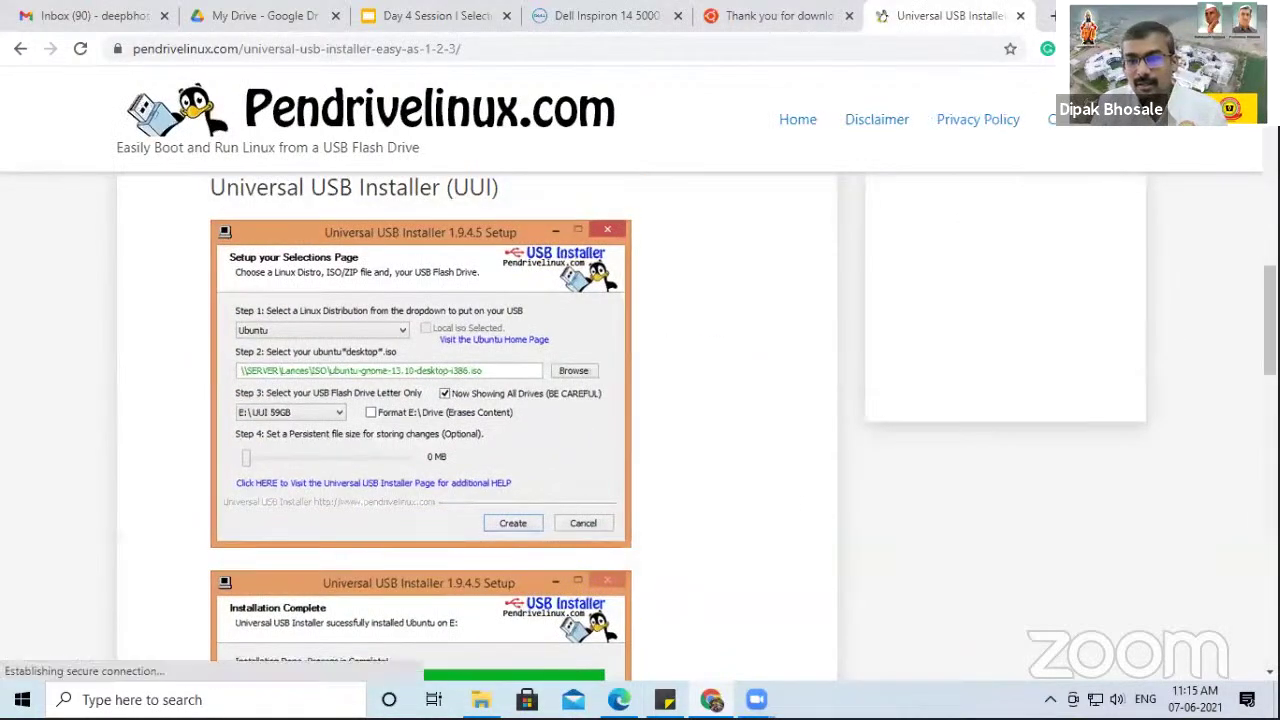
Step: Switch to the Boot folder, launch Universal-USB-Installer-2.0.0.4 and accept its license agreement
key("alt+Tab")
double_click(283, 145)
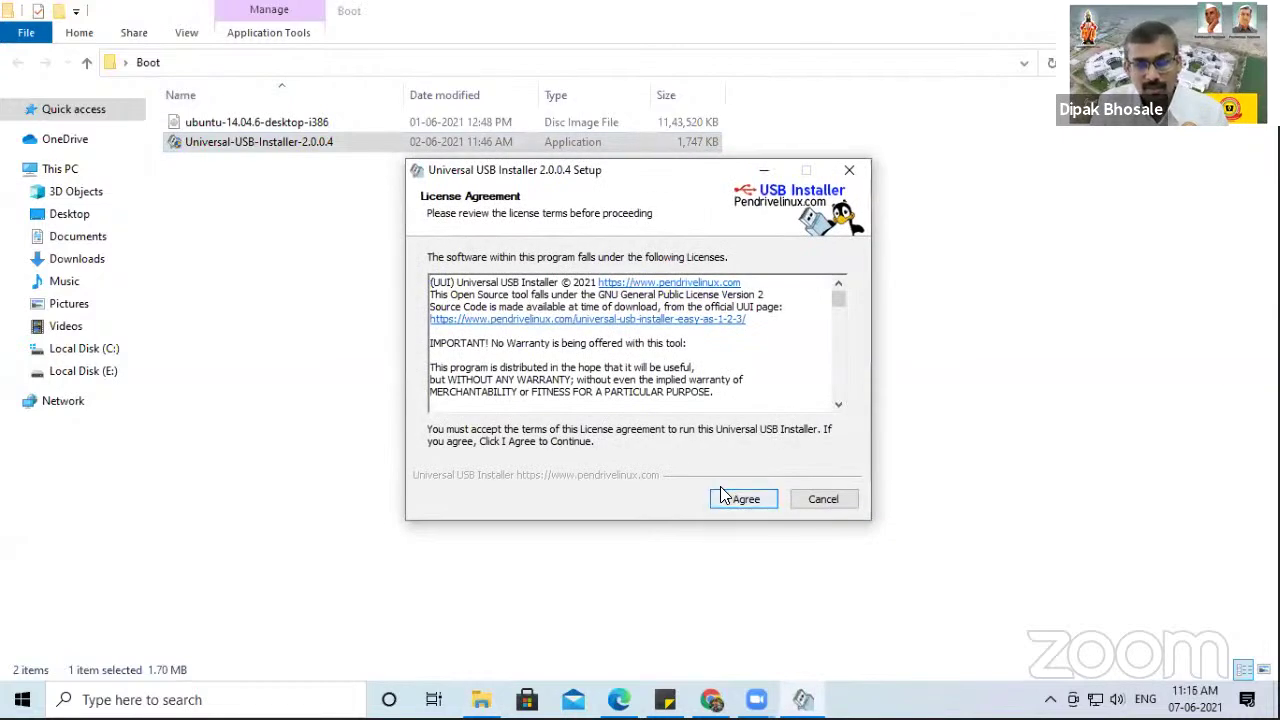
left_click(724, 496)
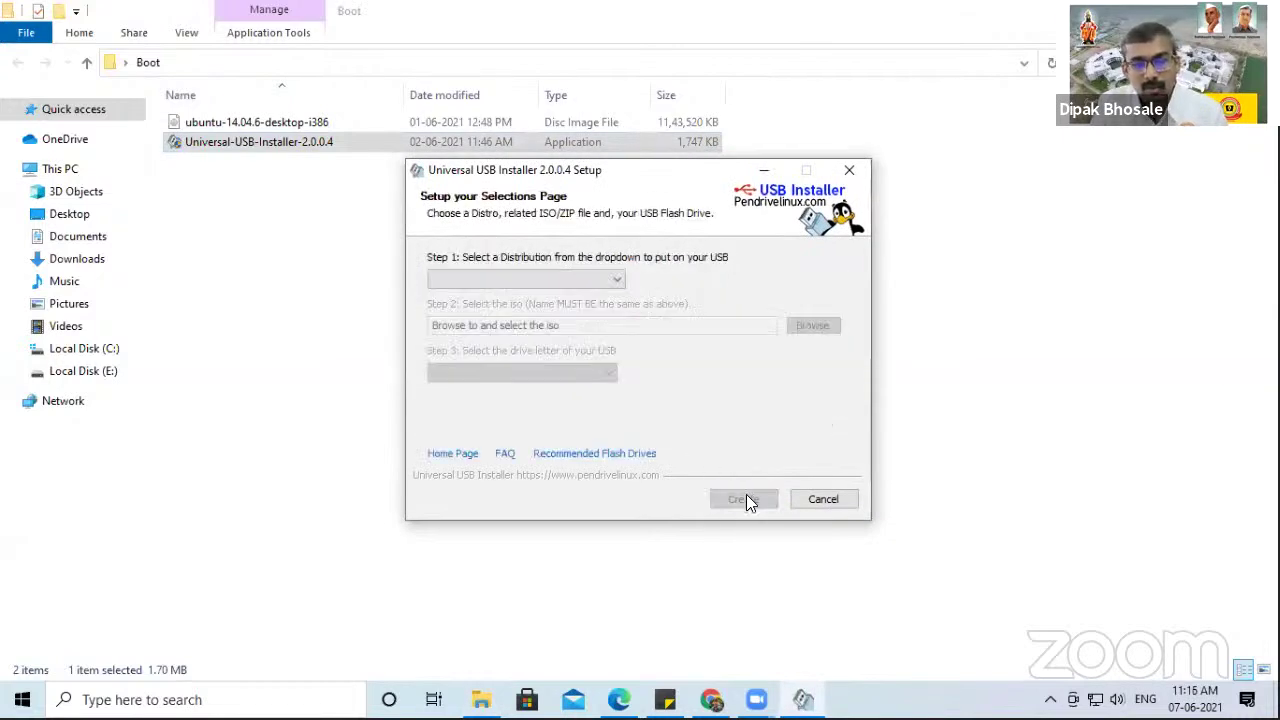
Step: Choose Ubuntu as the distribution and ubuntu-14.04.6-desktop-i386 from the Boot folder as its ISO file
left_click(610, 277)
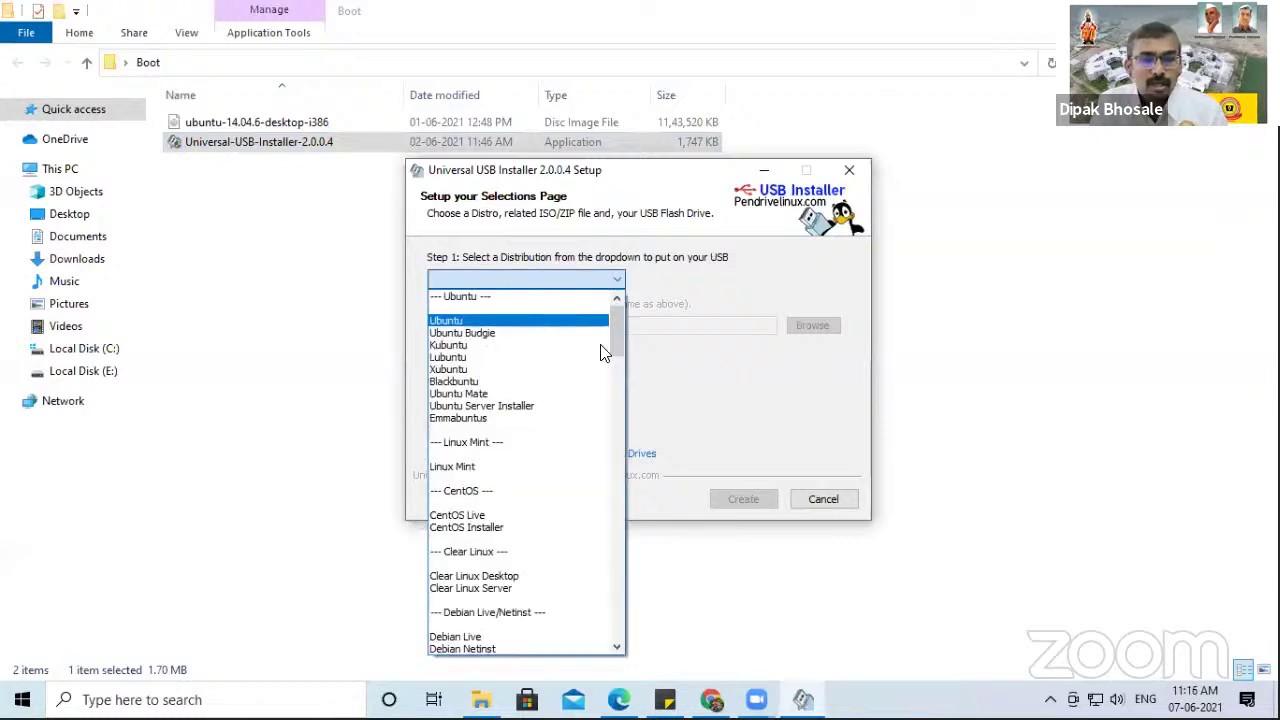
left_click_drag(618, 352, 606, 320)
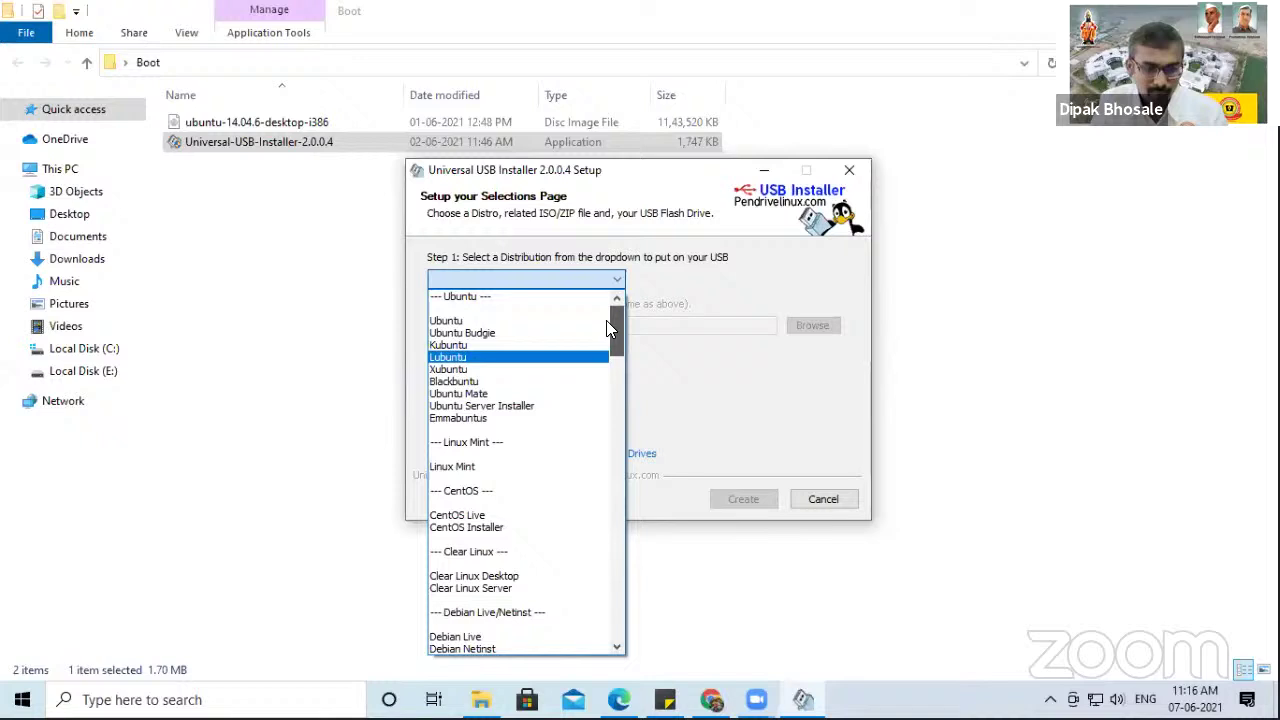
left_click(518, 321)
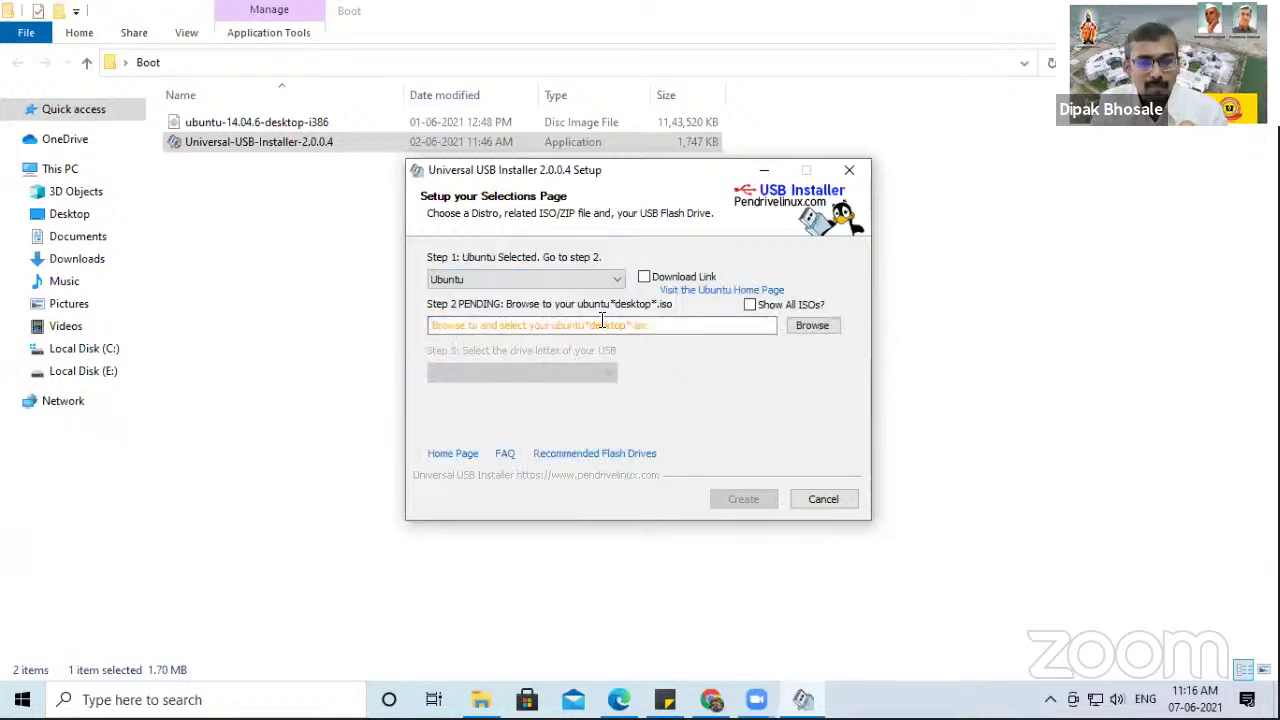
left_click(812, 332)
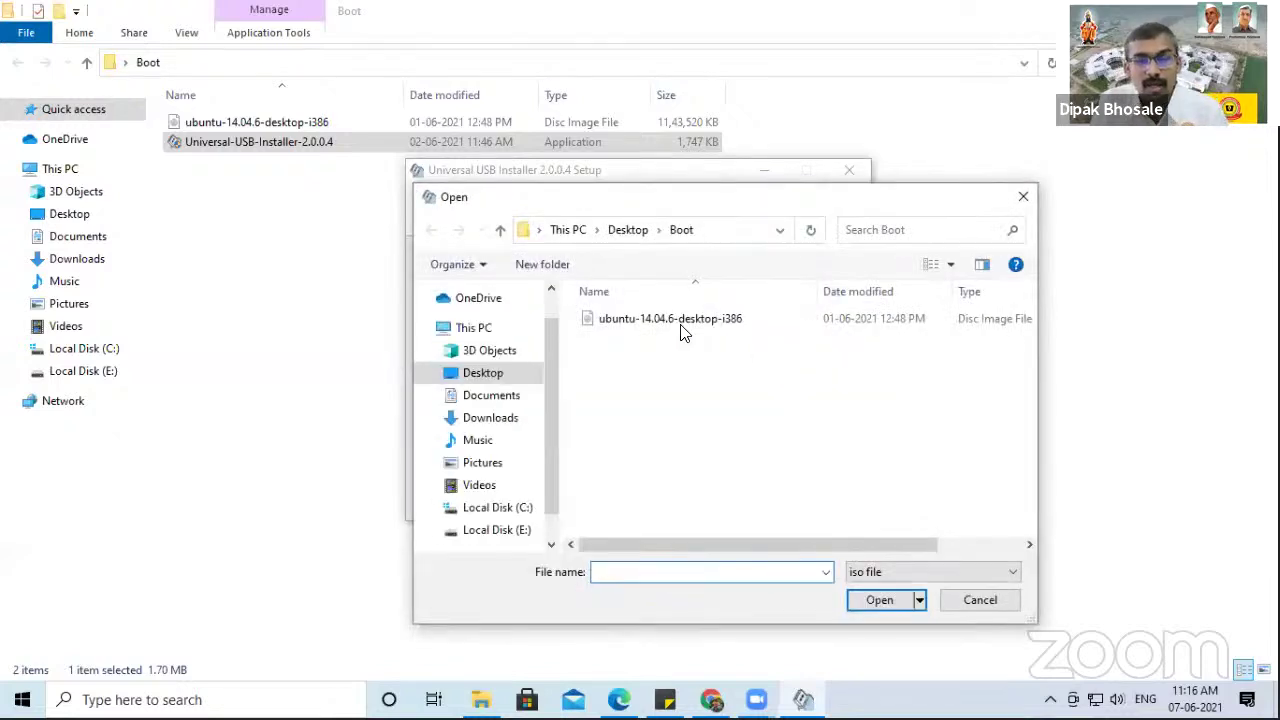
left_click(682, 324)
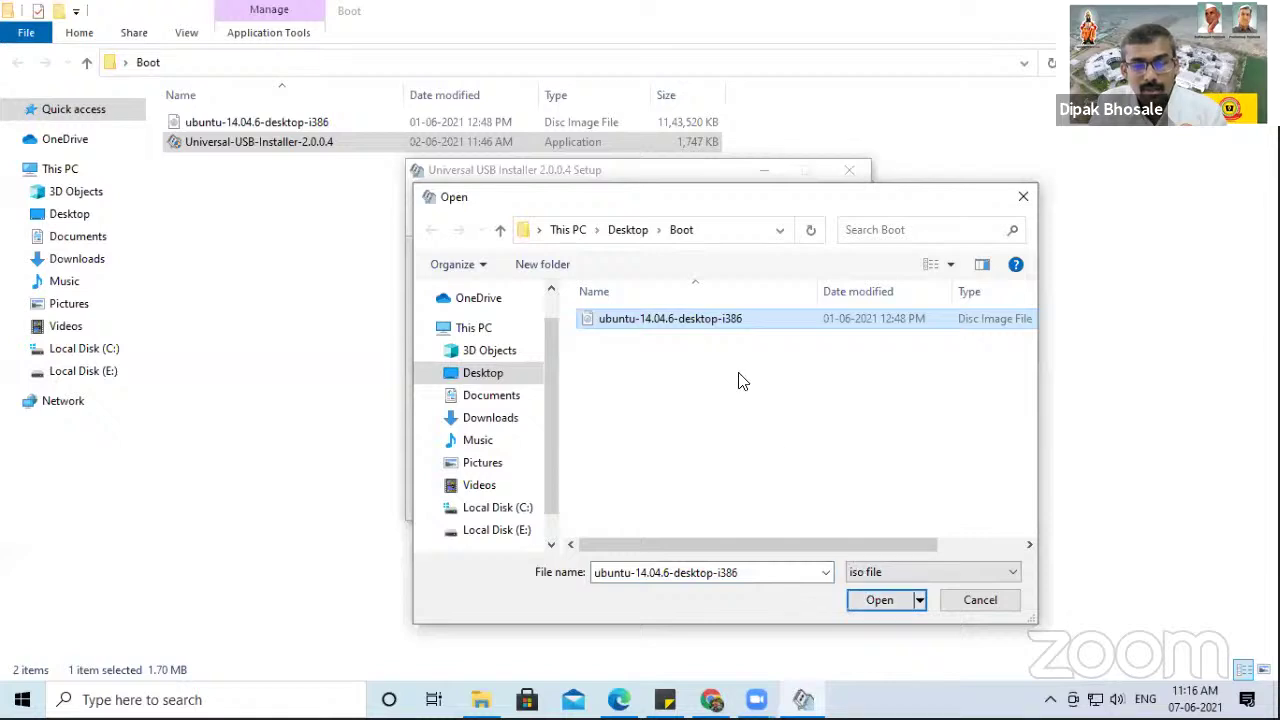
left_click(874, 598)
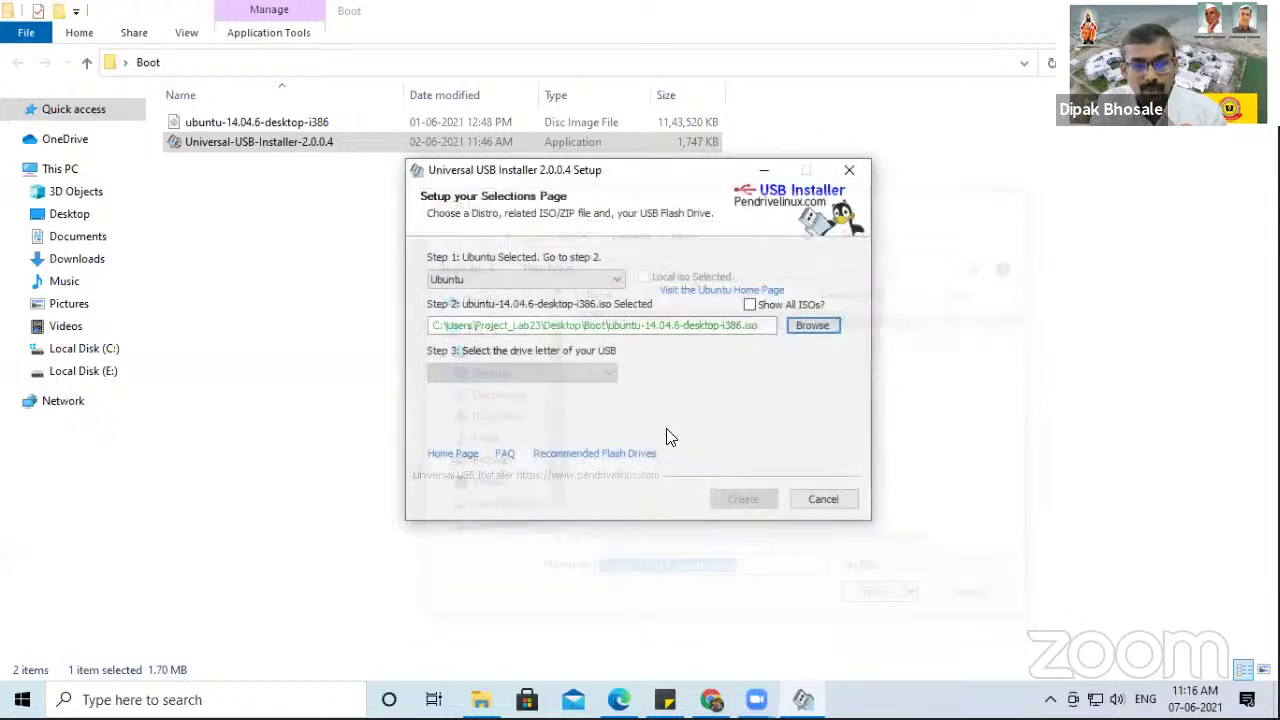
Step: Try to select the USB drive letter, choosing the ubuntu-14.04.6-desktop-i386 ISO file again
left_click(596, 372)
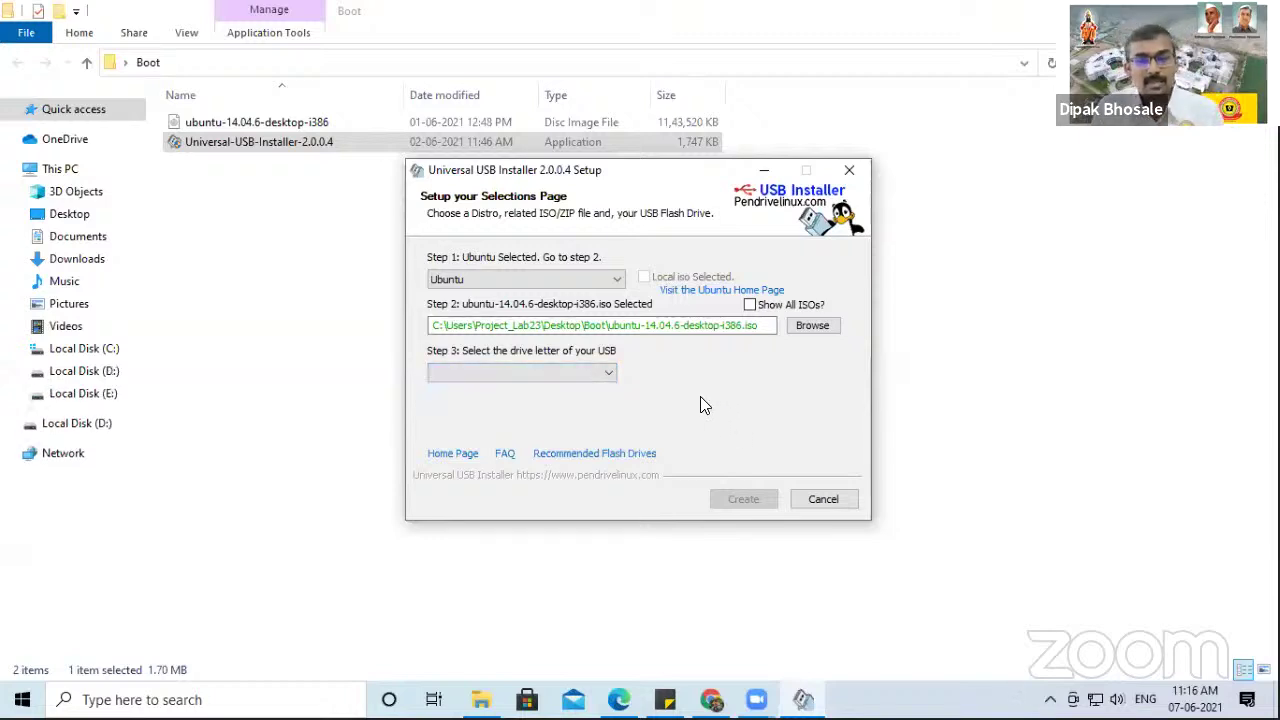
left_click(1245, 592)
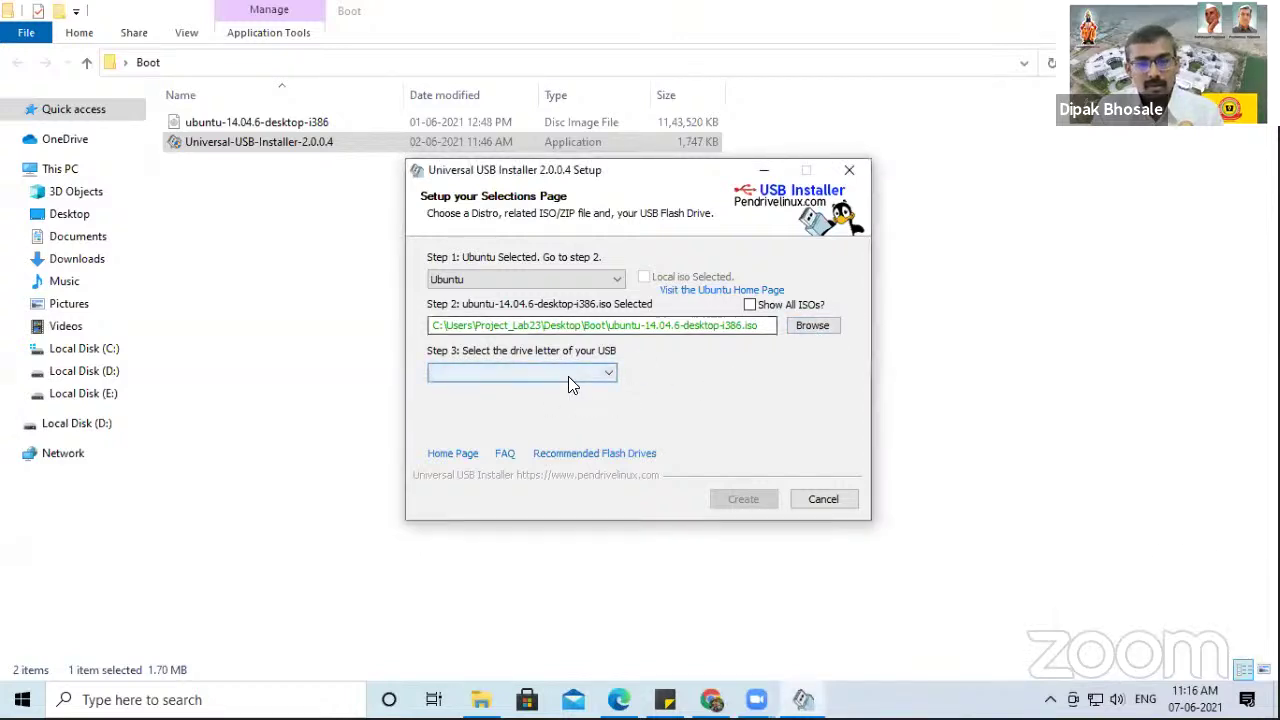
left_click(812, 326)
double_click(660, 319)
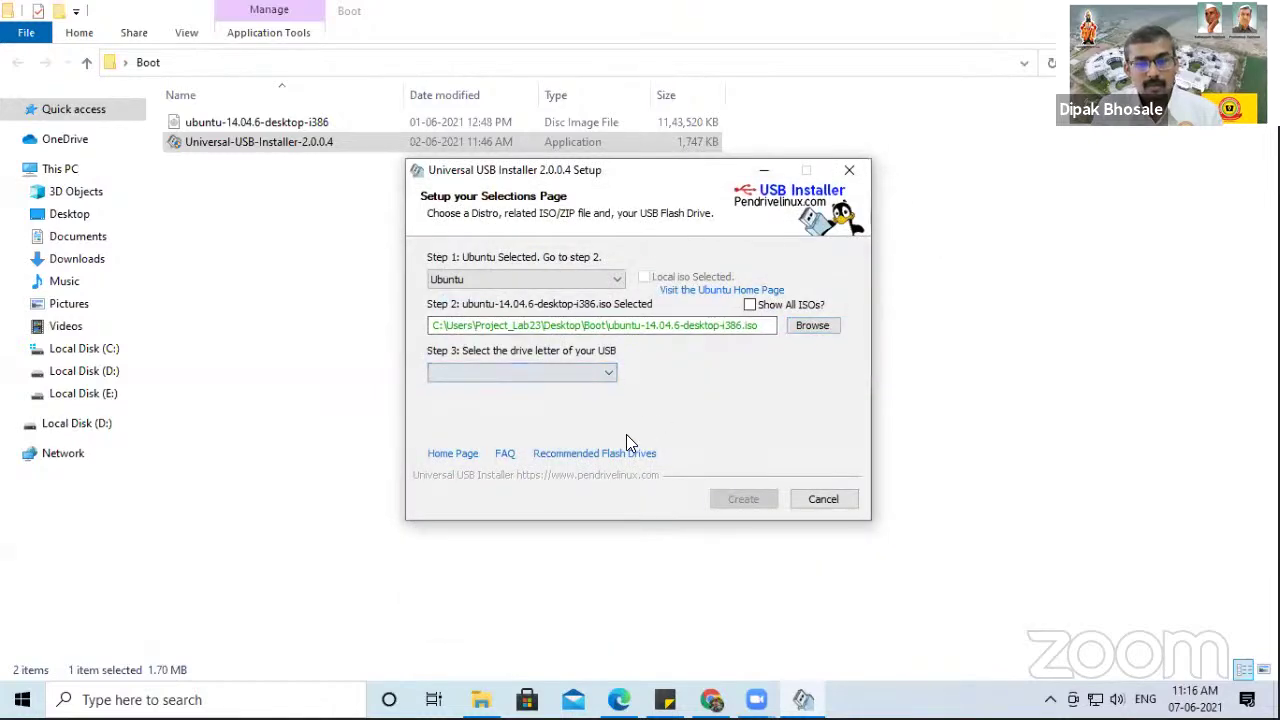
left_click(618, 455)
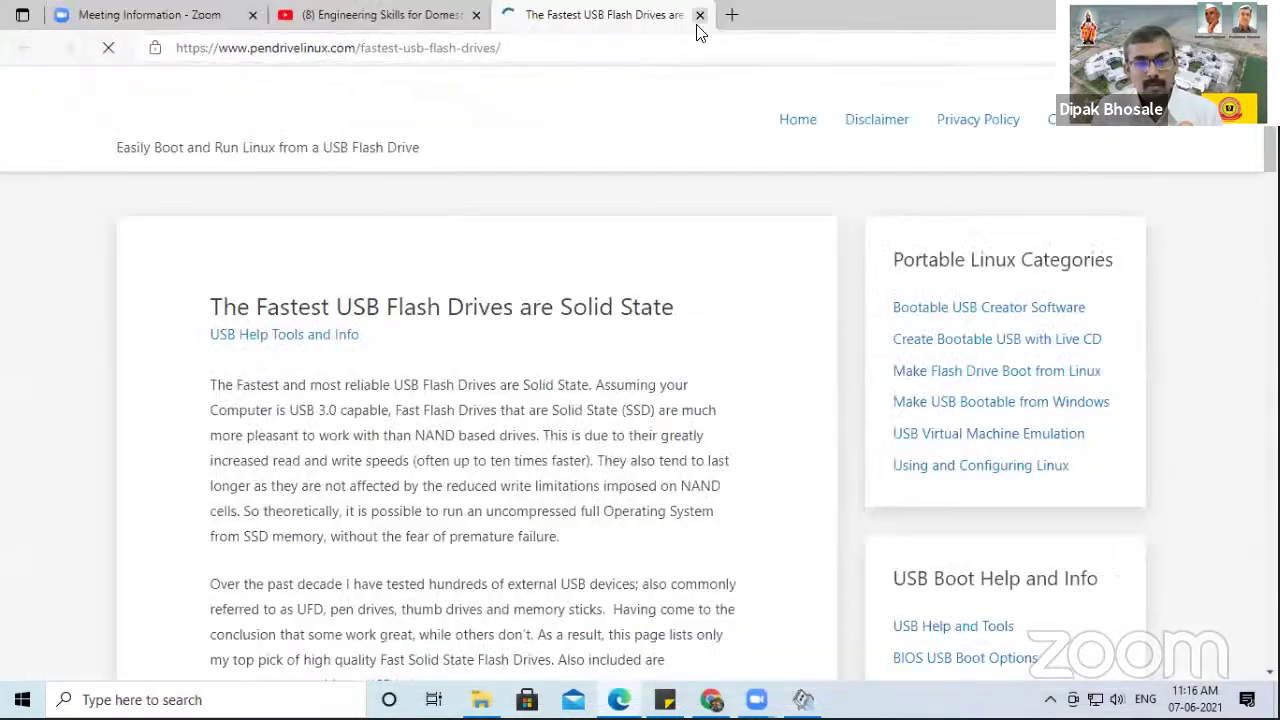
left_click(700, 16)
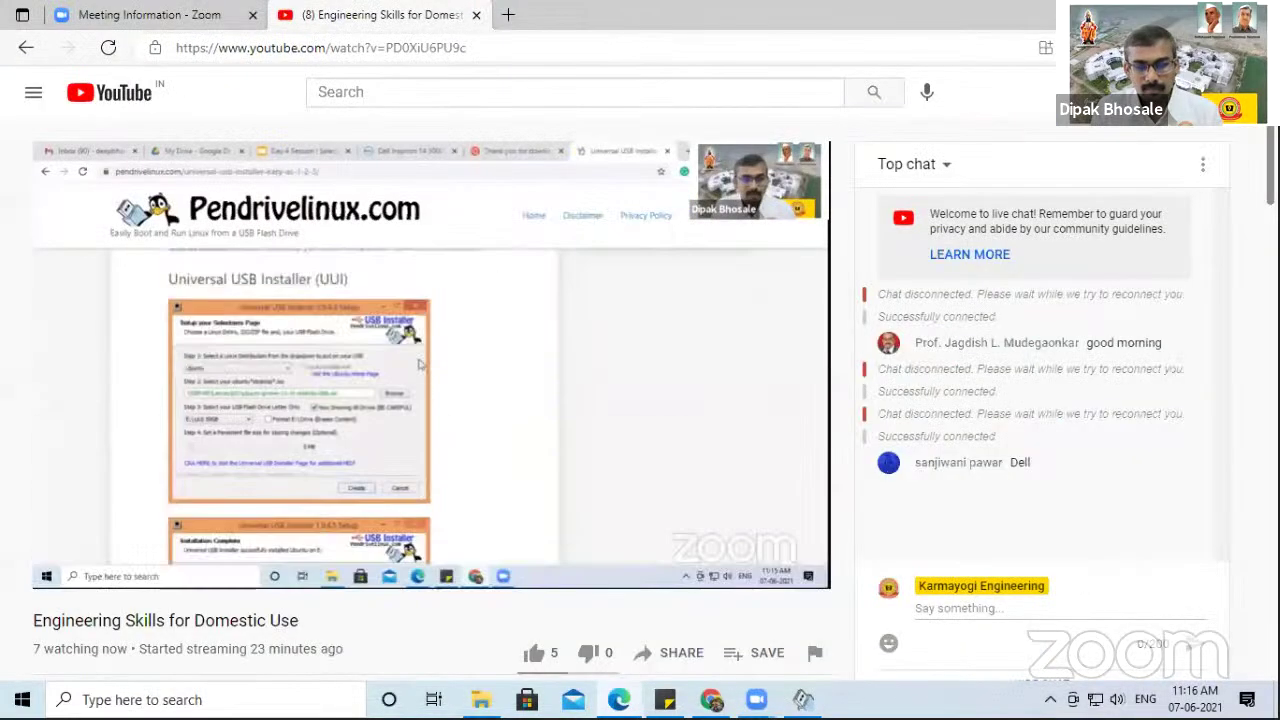
Step: Cancel the current installer setup, return to the Boot folder, and relaunch Universal-USB-Installer-2.0.0.4, accepting its license agreement
key("alt+Tab")
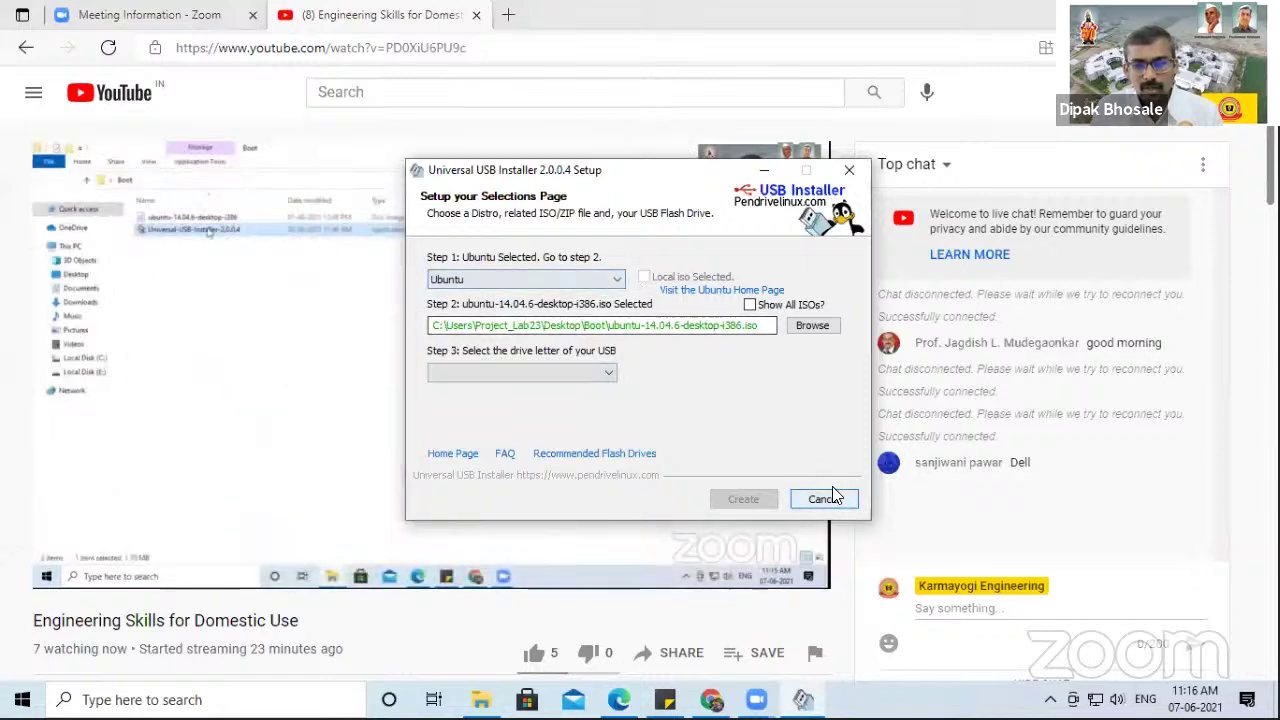
left_click(828, 502)
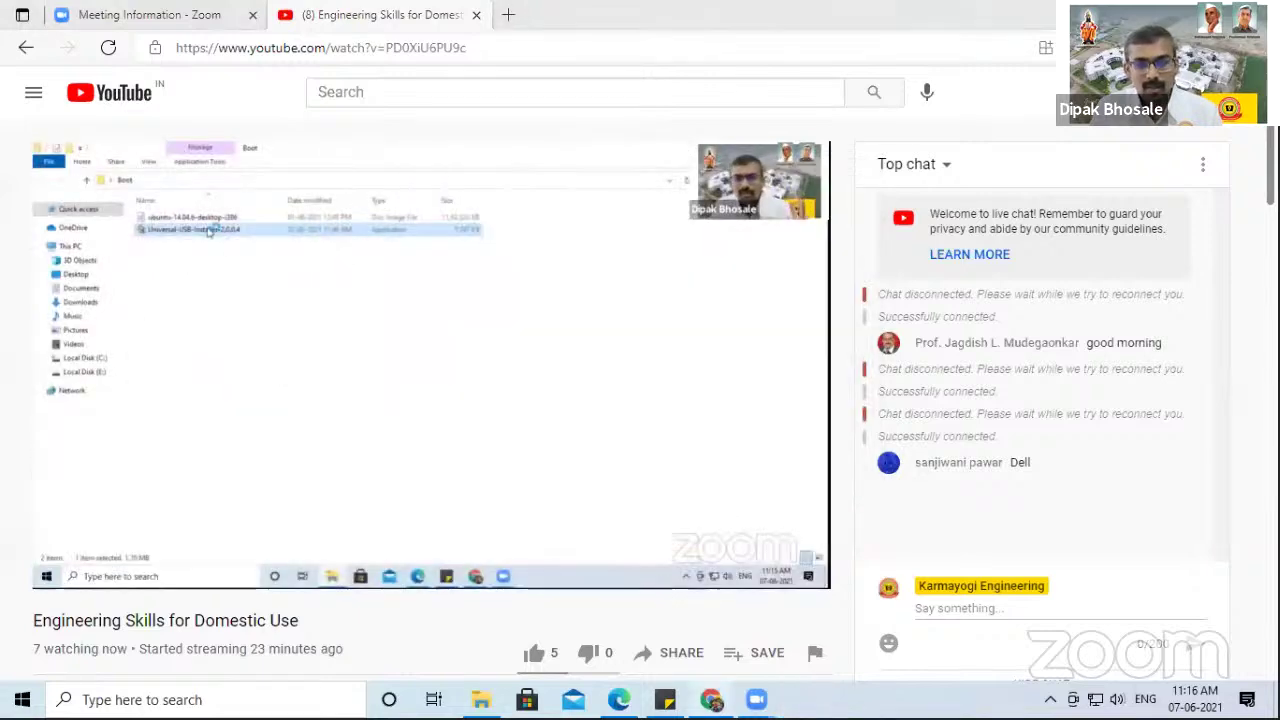
key("alt+Tab")
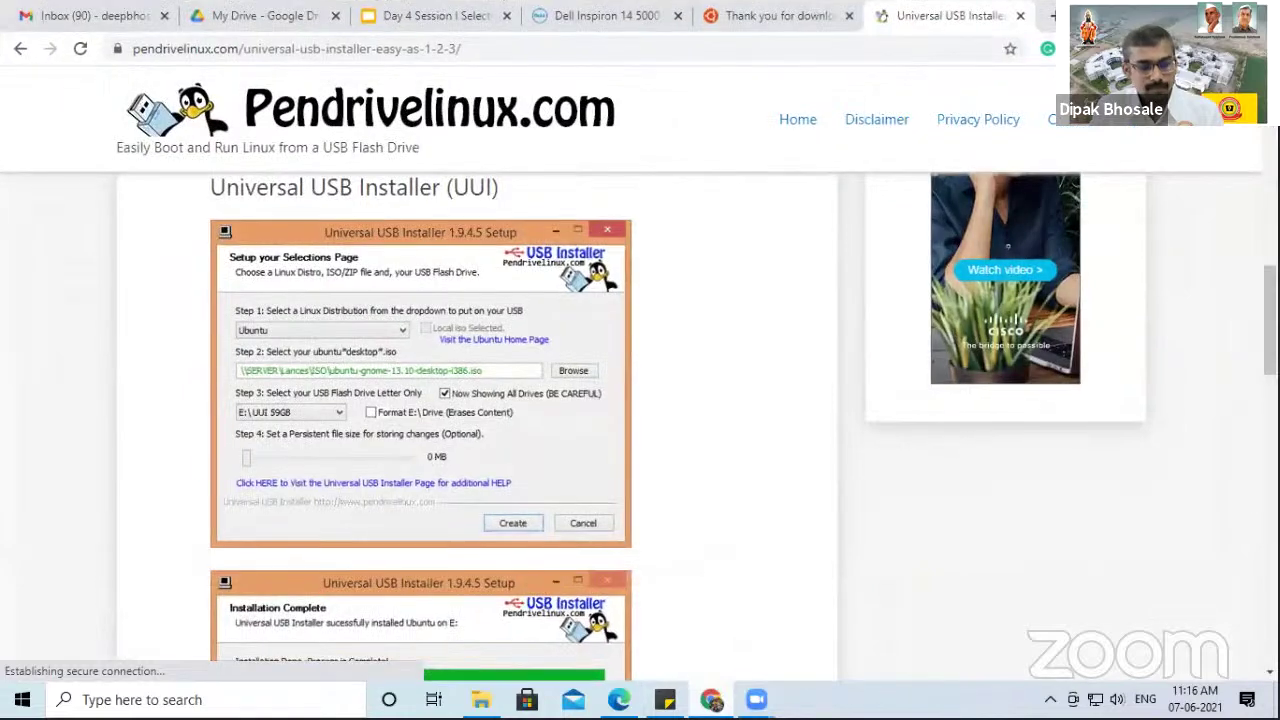
key("super+d")
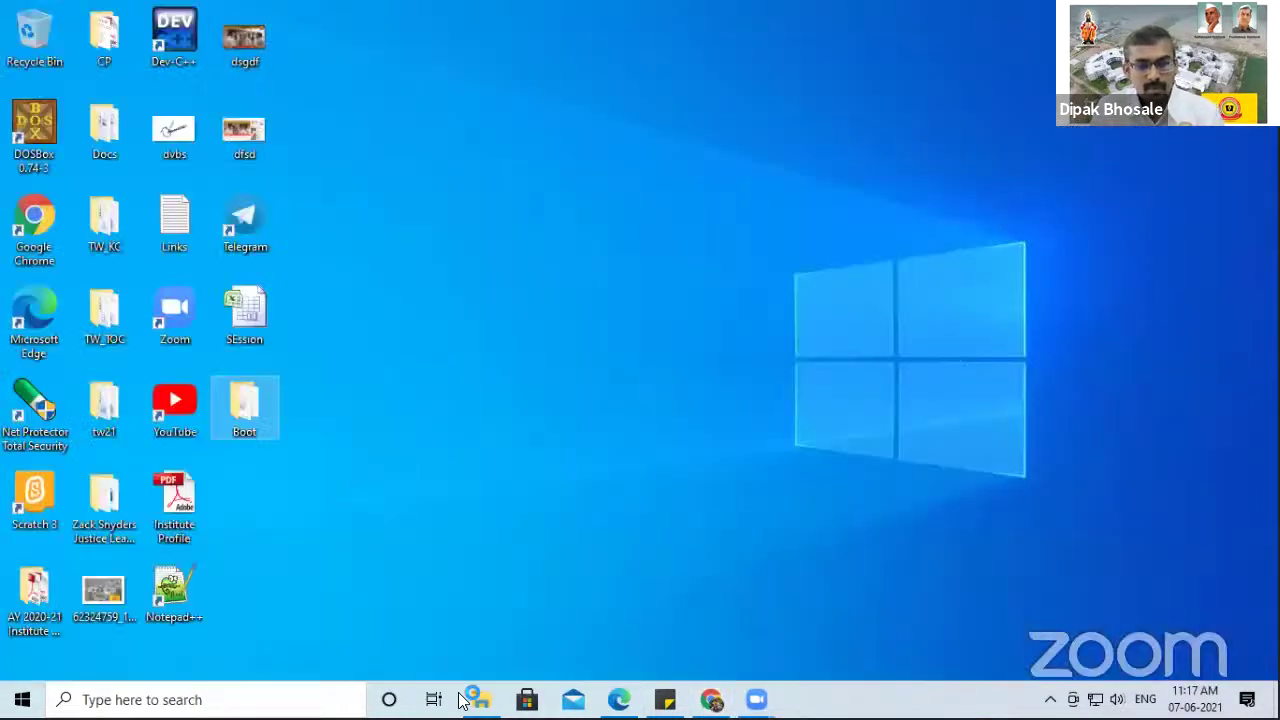
key("Return")
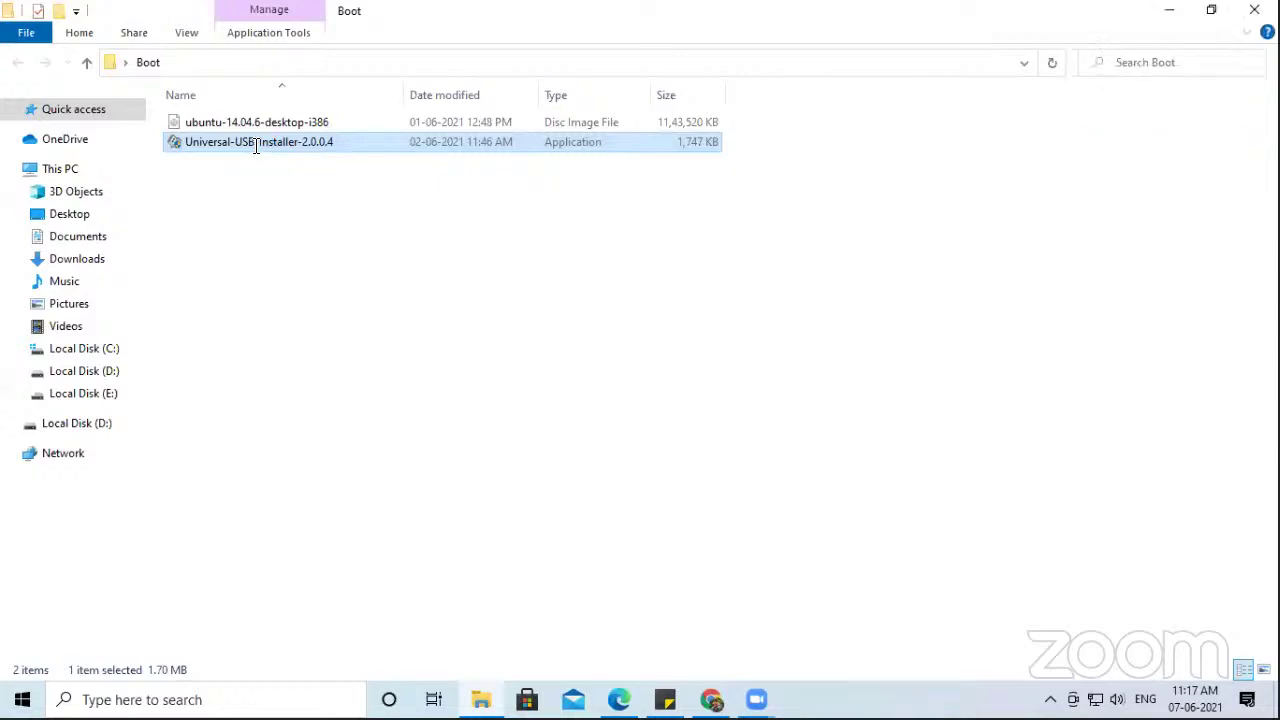
left_click(743, 499)
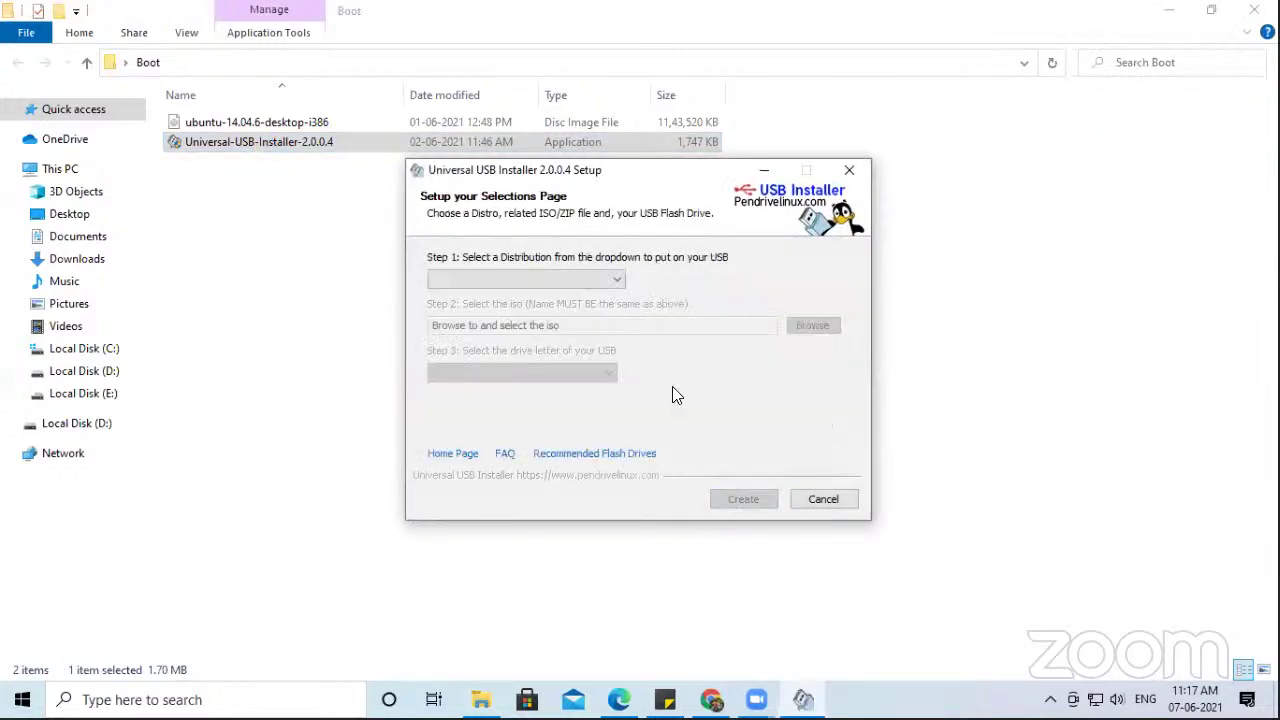
Step: Look through the supported distributions, choose Ubuntu, and load ubuntu-14.04.6-desktop-i386 from the Boot folder as the ISO
left_click(525, 279)
left_click_drag(617, 325, 606, 618)
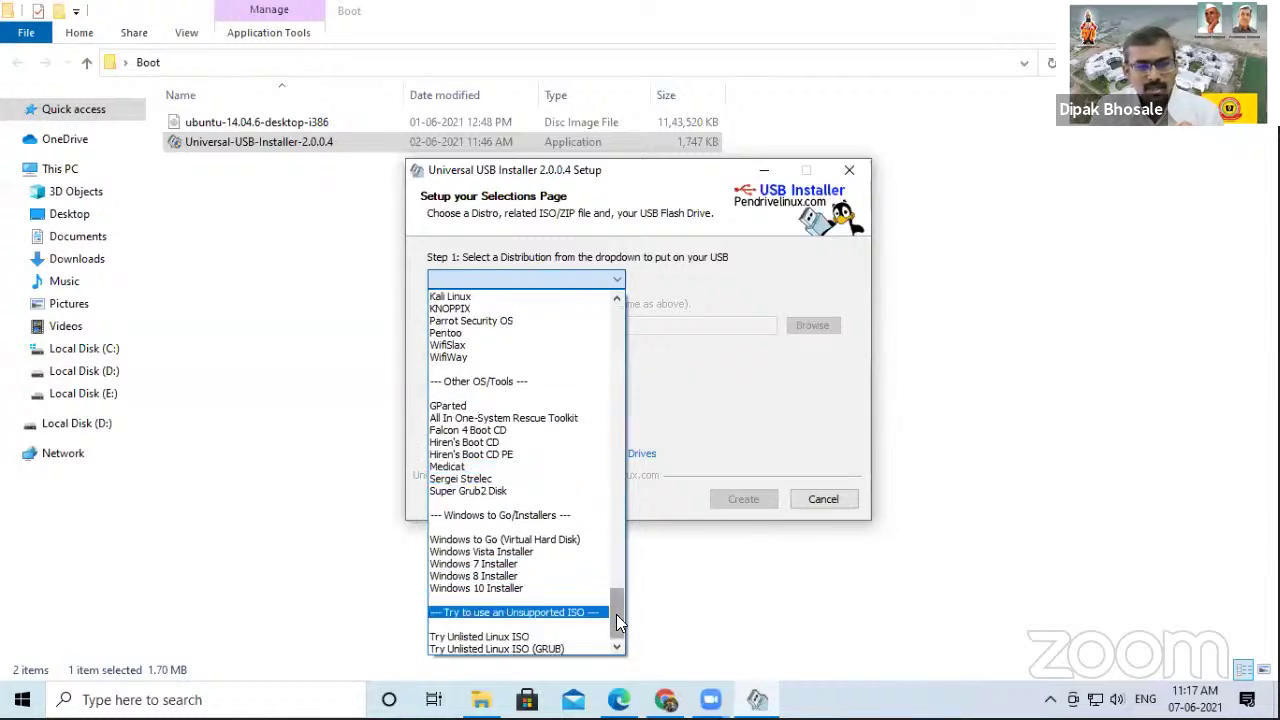
left_click_drag(616, 614, 615, 310)
left_click(500, 322)
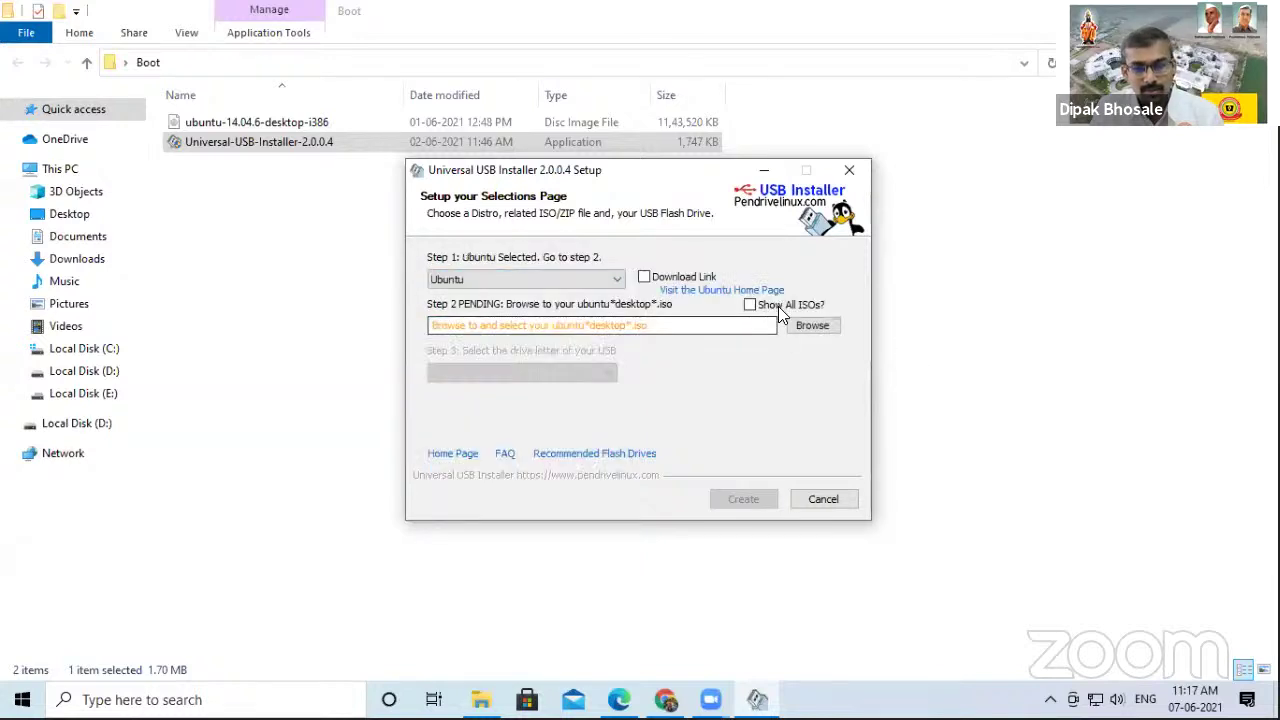
left_click(812, 324)
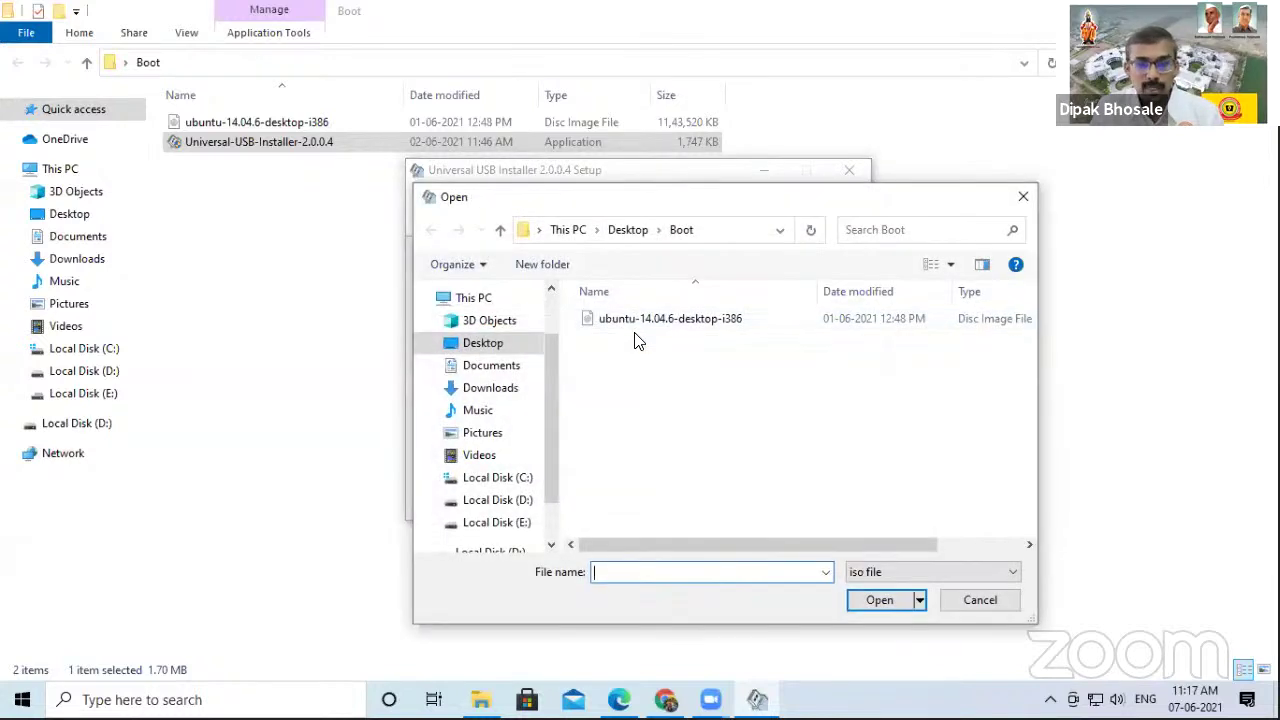
left_click(621, 318)
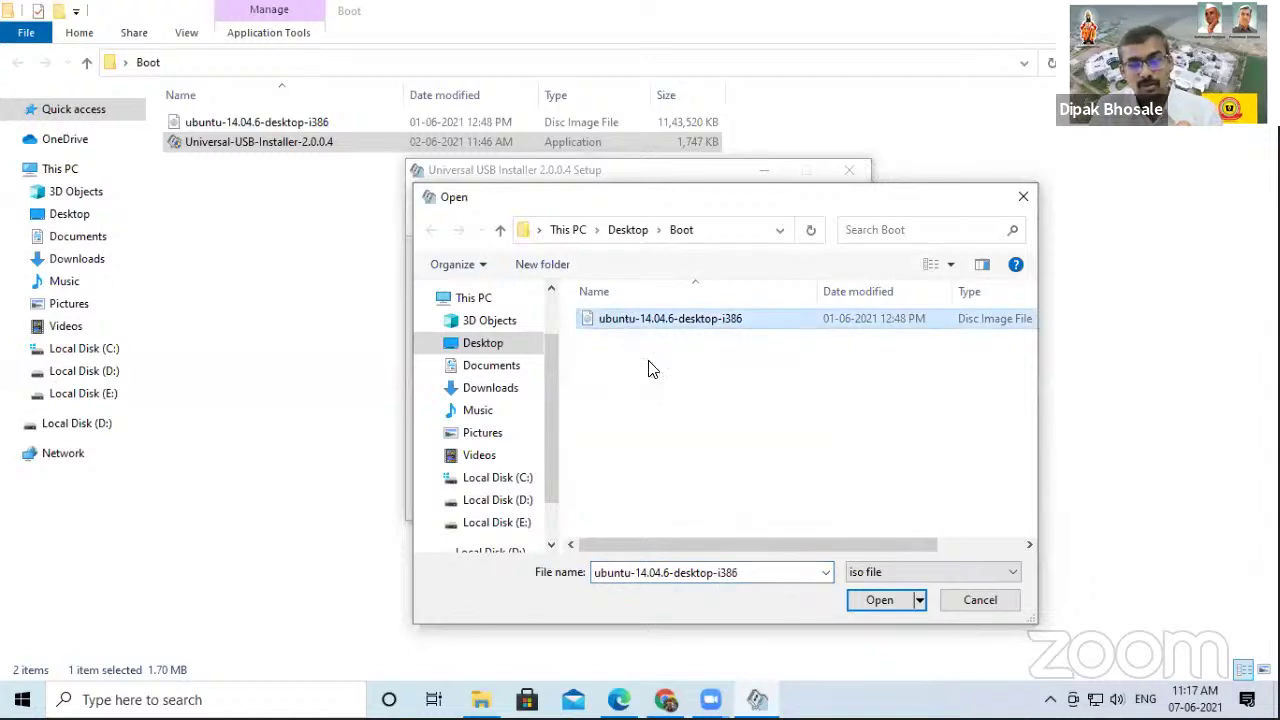
left_click(872, 598)
Step: Select D:\ (Disk 1) UUI 7GB FAT32 HDD as the target USB drive, and cancel the setup without creating it
left_click(574, 372)
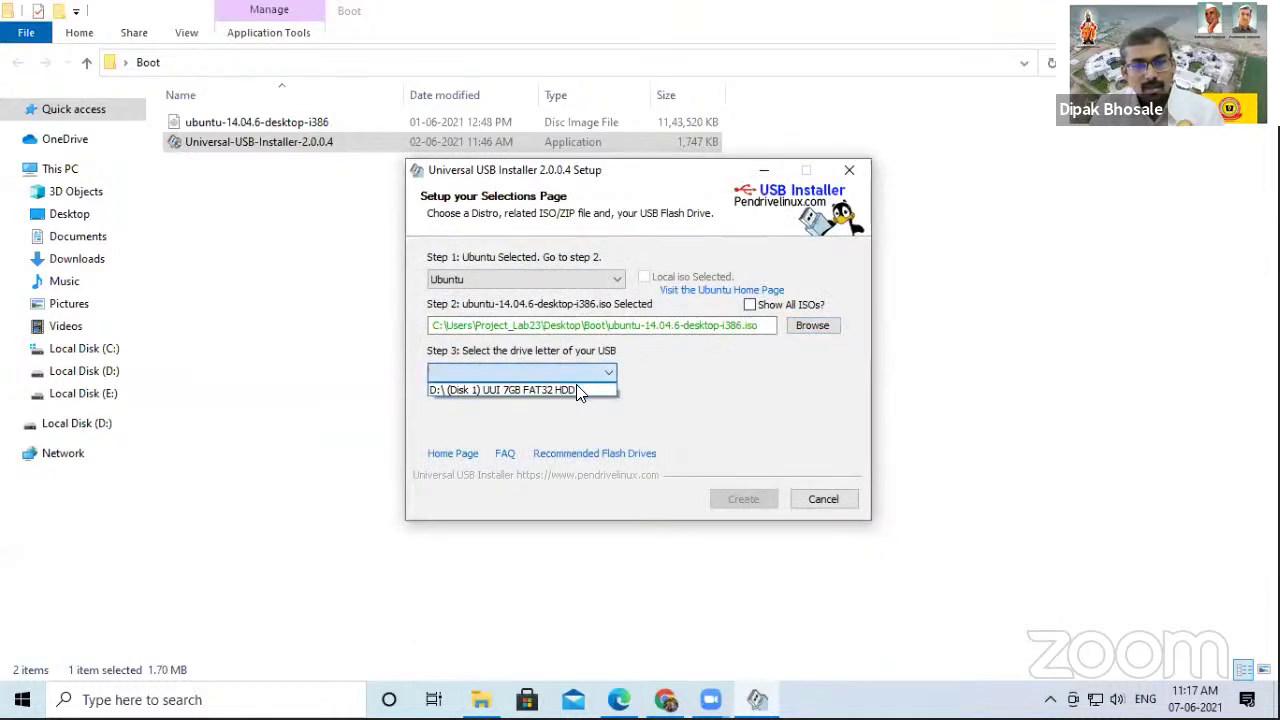
left_click(576, 389)
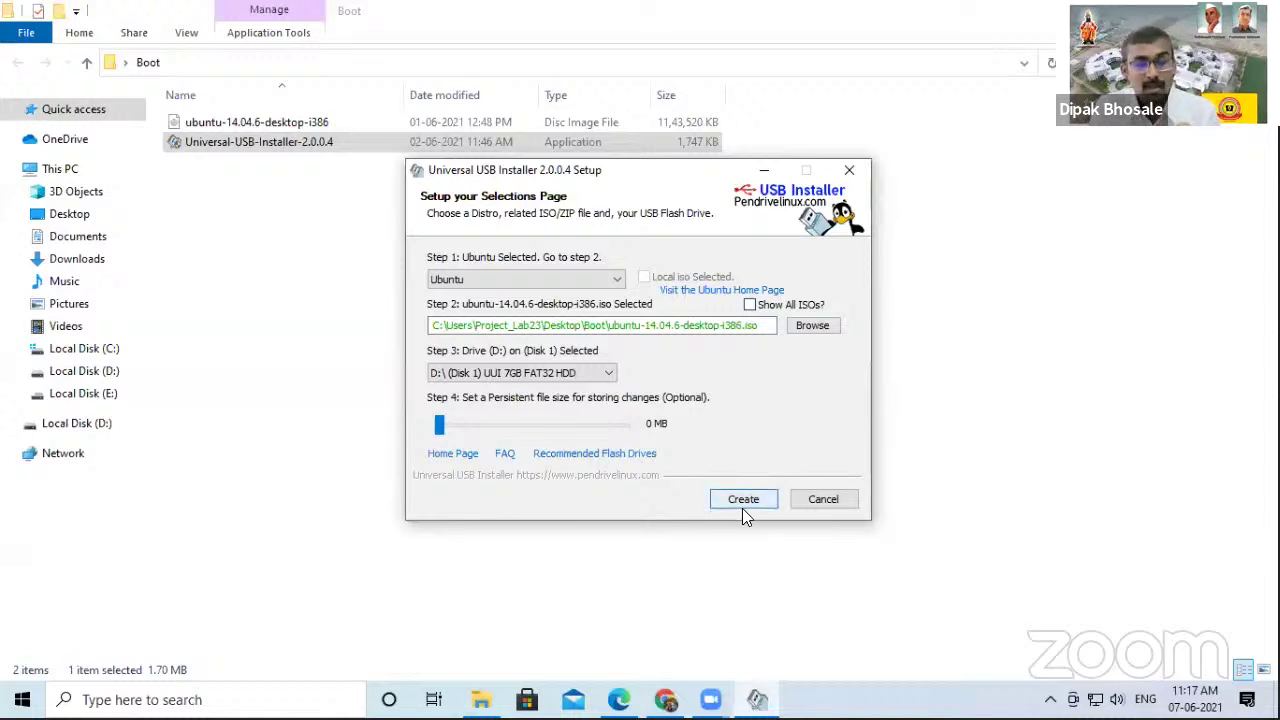
left_click(798, 503)
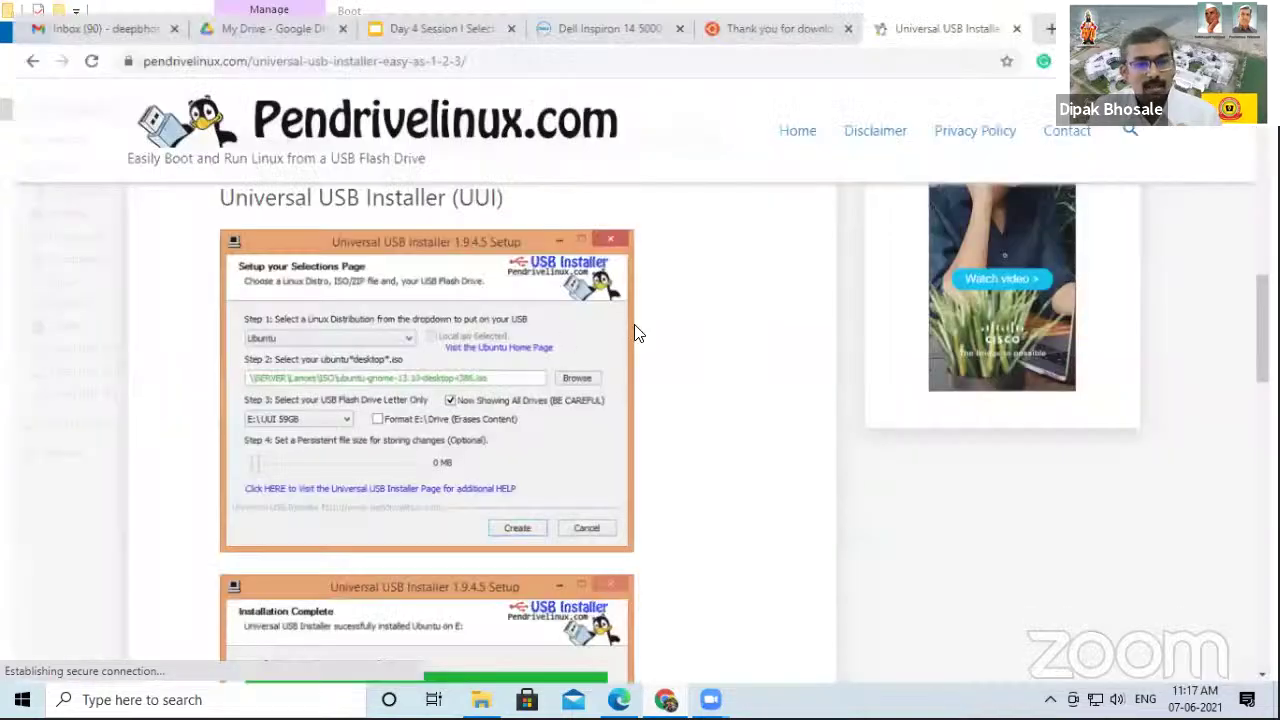
Step: Switch to Chrome and examine the Universal USB Installer page's completion screenshot, download section and bootable flash drive requirements
scroll(440, 394, "down", 2)
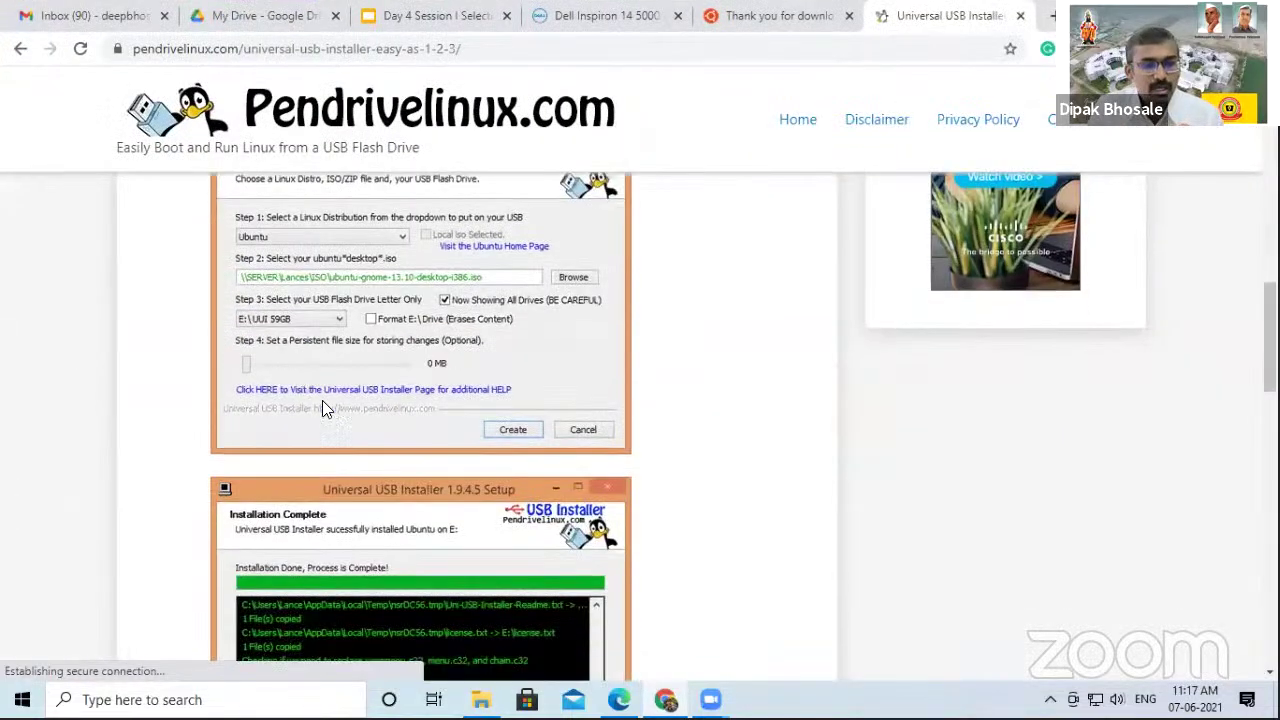
scroll(325, 405, "down", 2)
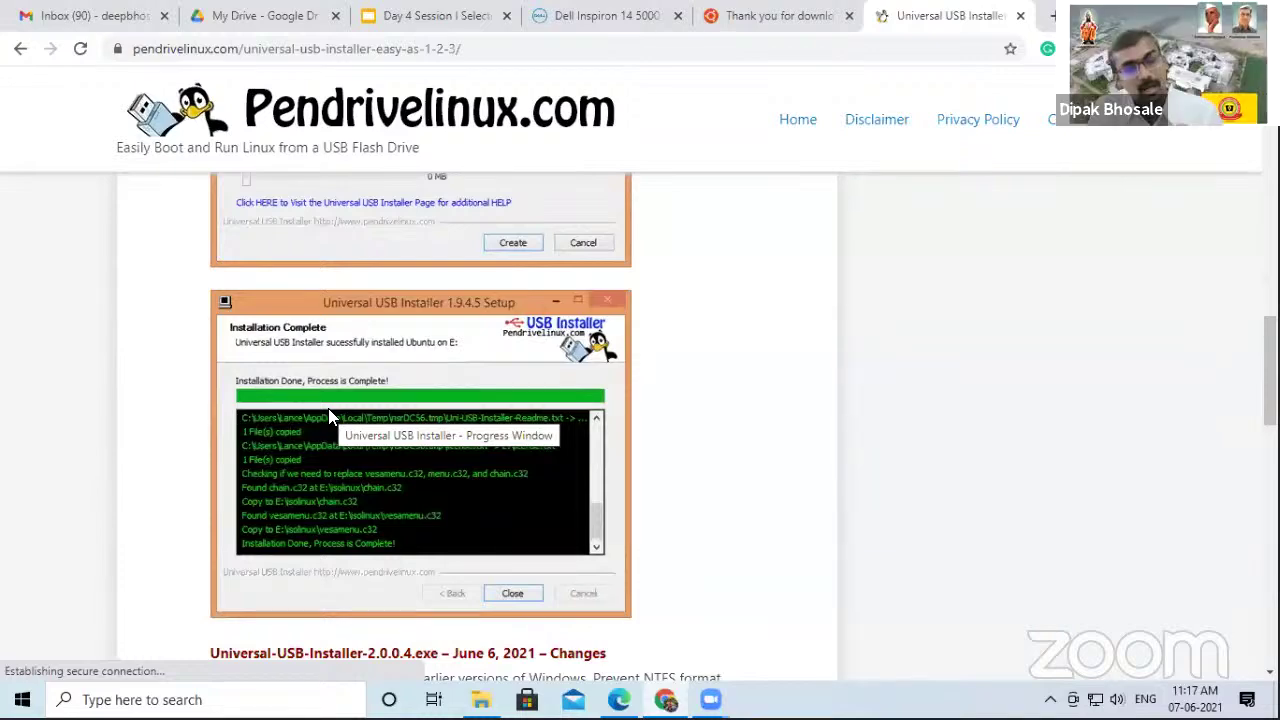
scroll(328, 408, "down", 3)
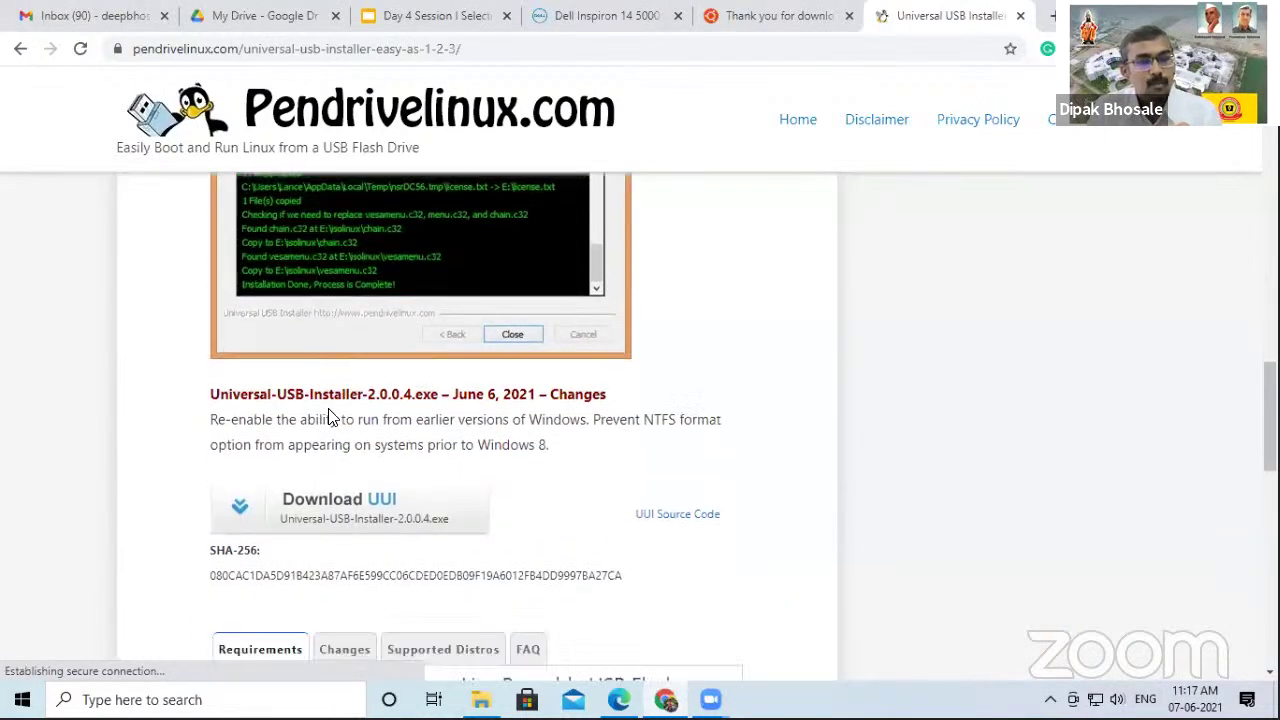
scroll(328, 408, "up", 2)
scroll(328, 408, "down", 3)
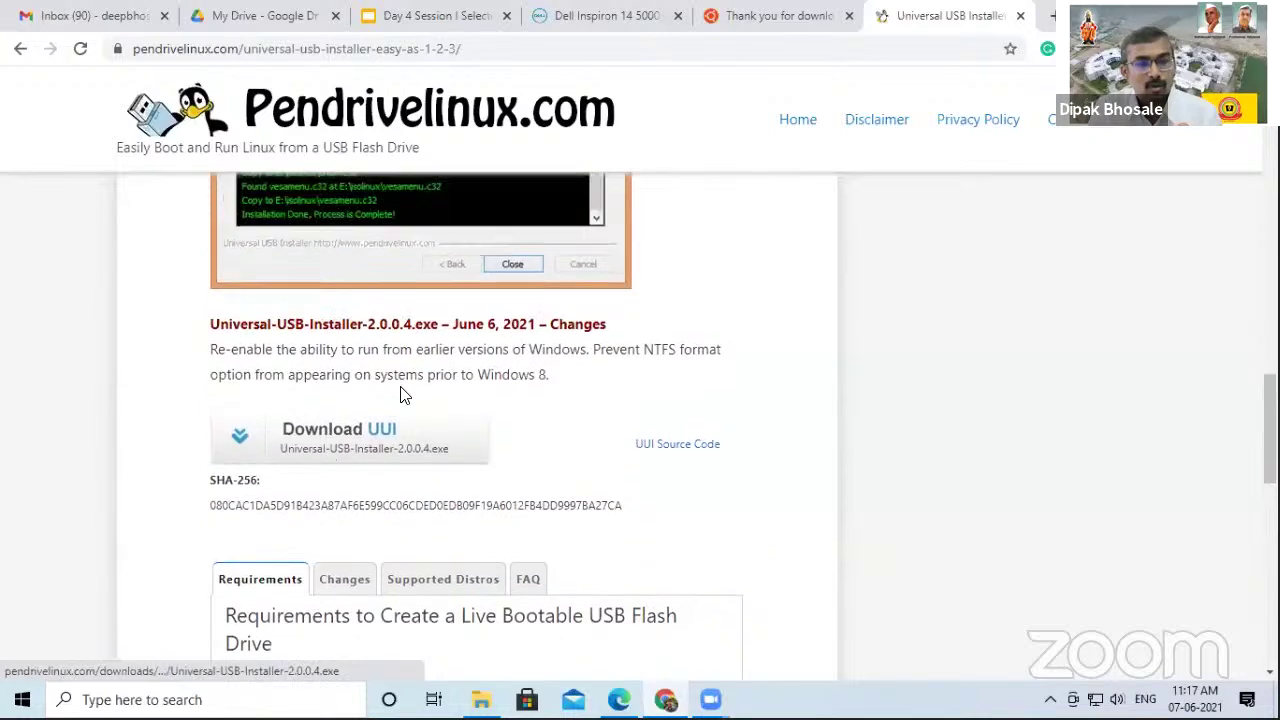
scroll(400, 386, "up", 2)
scroll(400, 386, "down", 6)
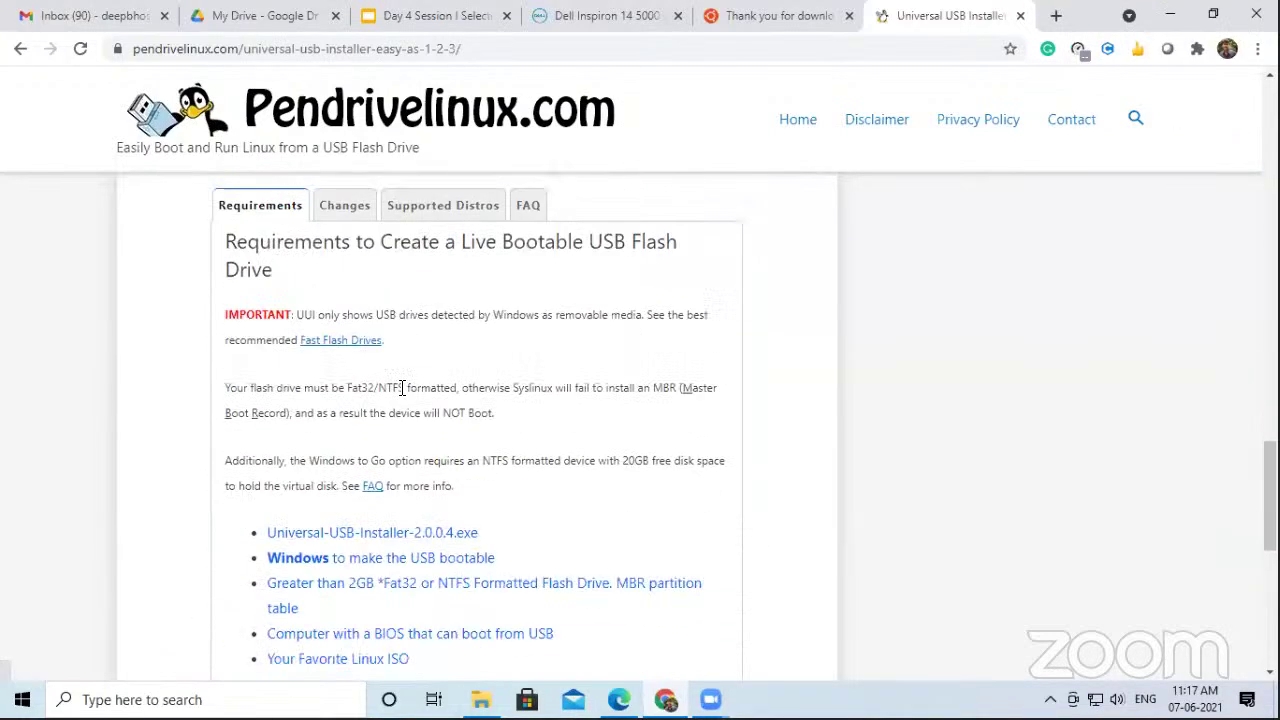
scroll(402, 388, "down", 4)
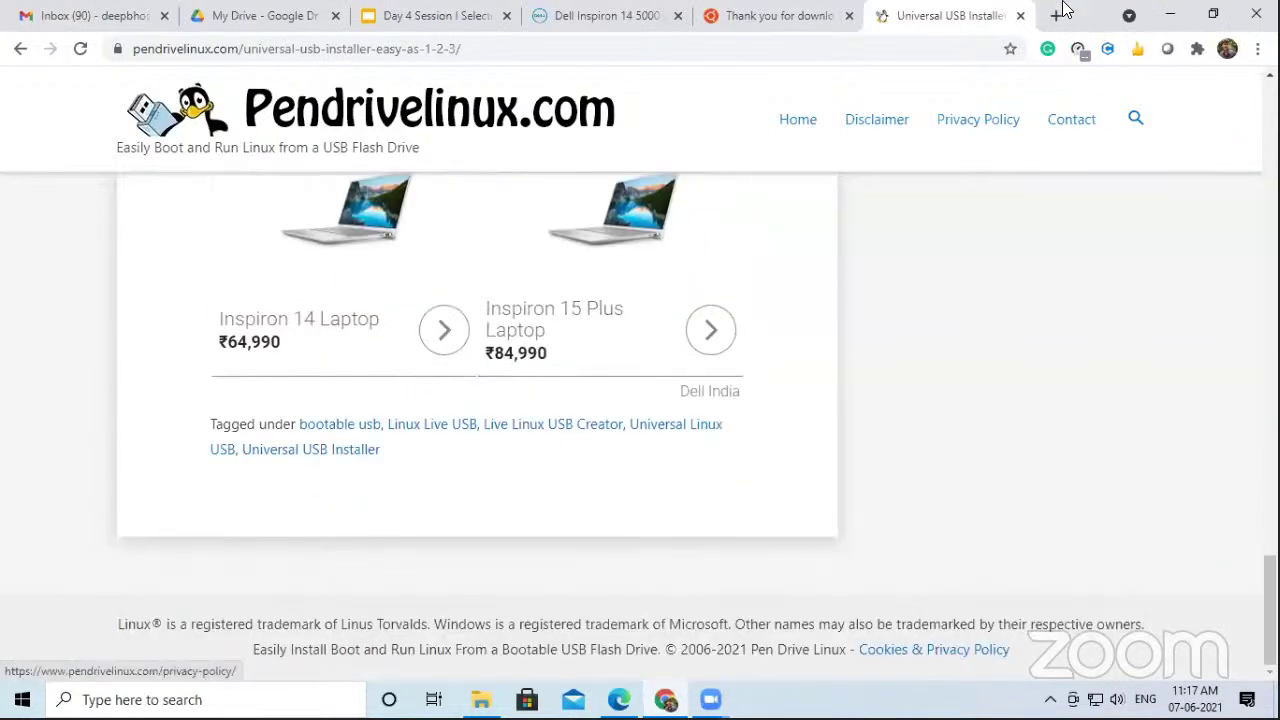
Step: Close the Universal USB Installer and Ubuntu download pages, and show the "Installation of Operating System" slide in the Day 4 presentation
left_click(1020, 15)
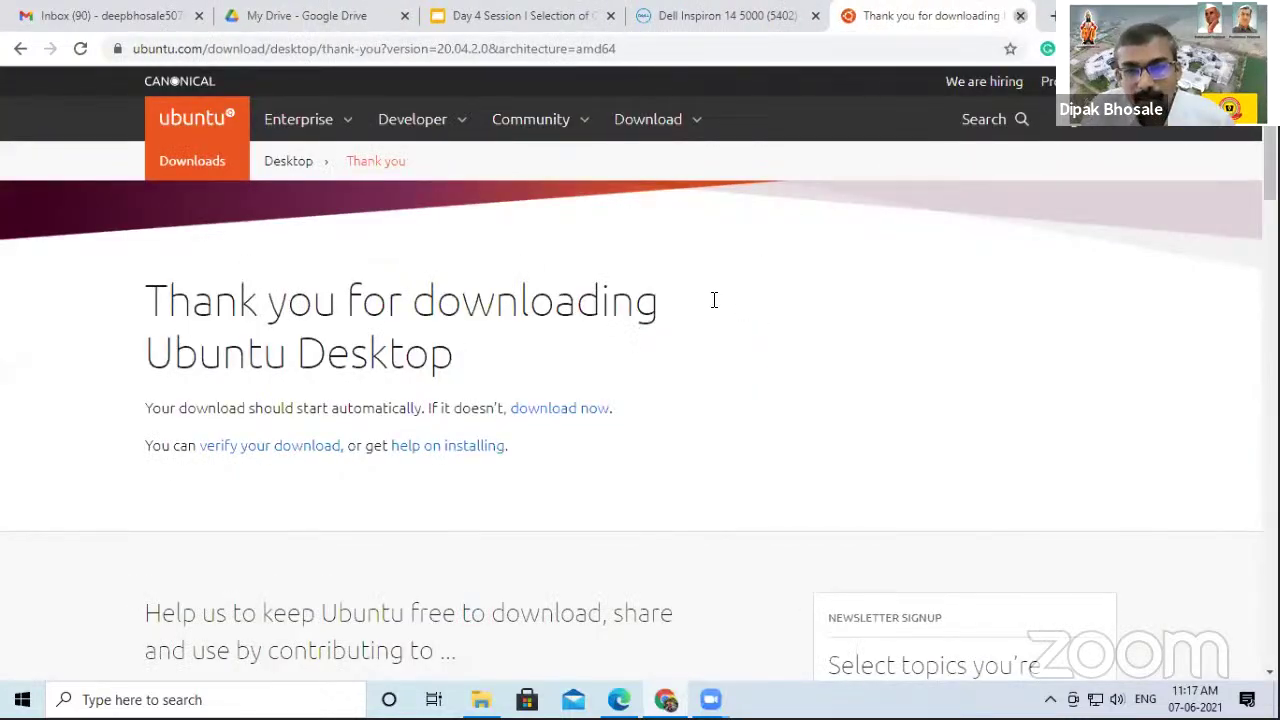
key("ctrl+w")
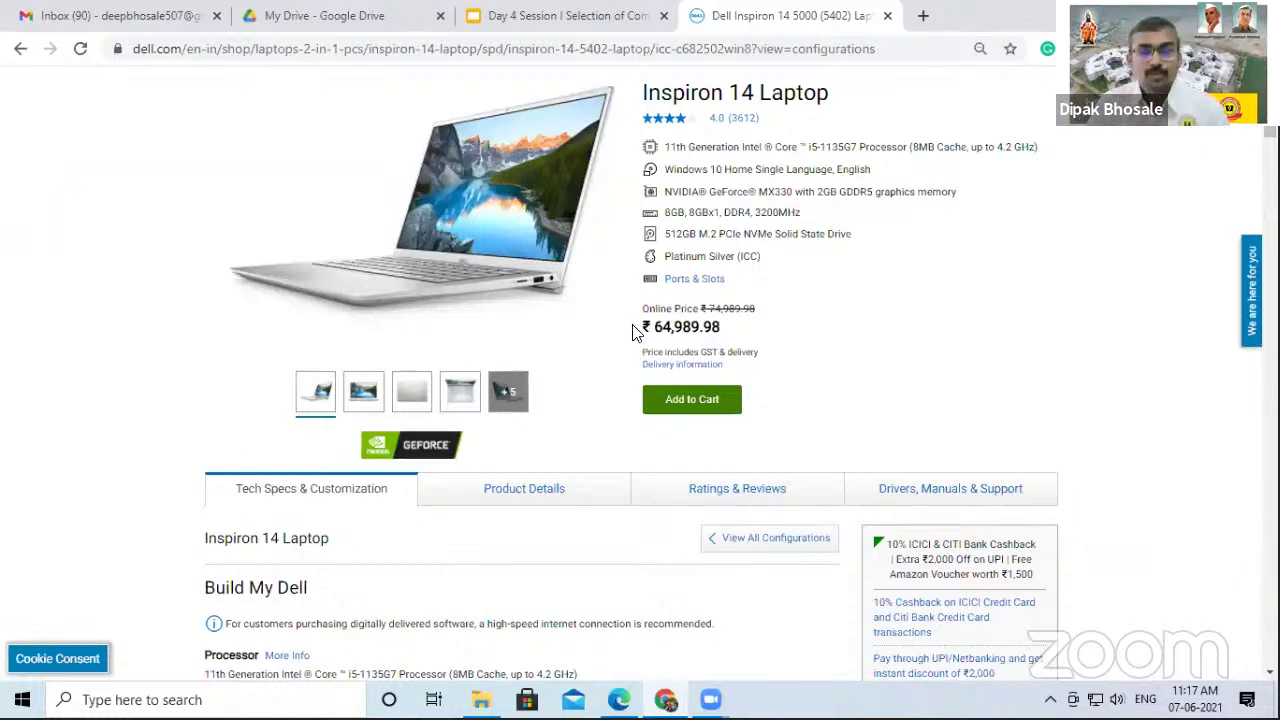
left_click(580, 22)
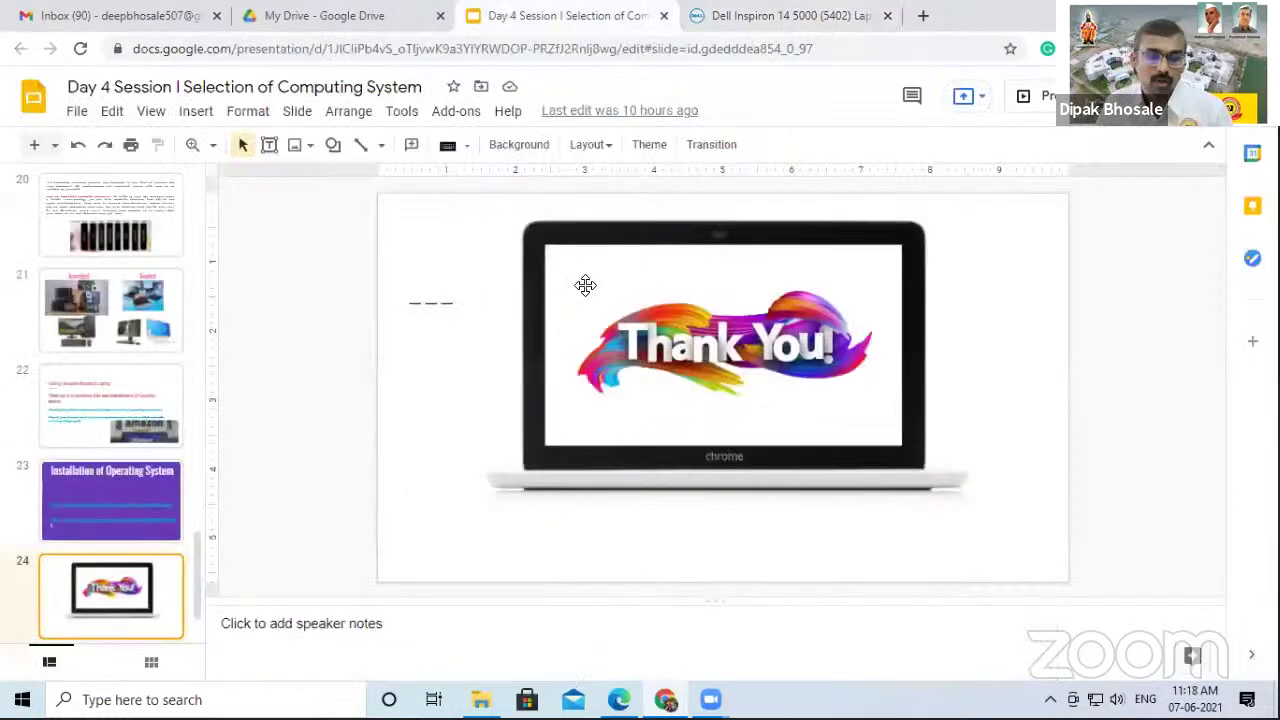
left_click(55, 483)
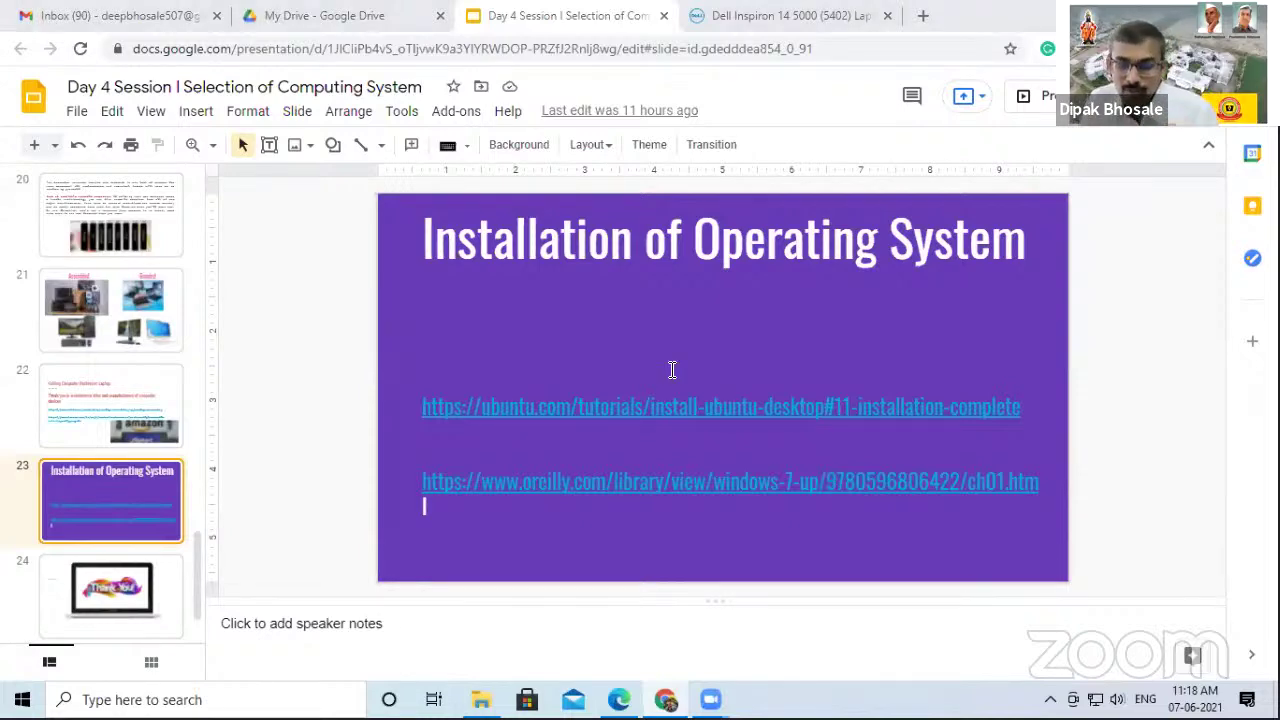
Step: Search the web for "kali linux download" in a new tab and open the Download Kali Linux result
left_click(923, 15)
type("kali")
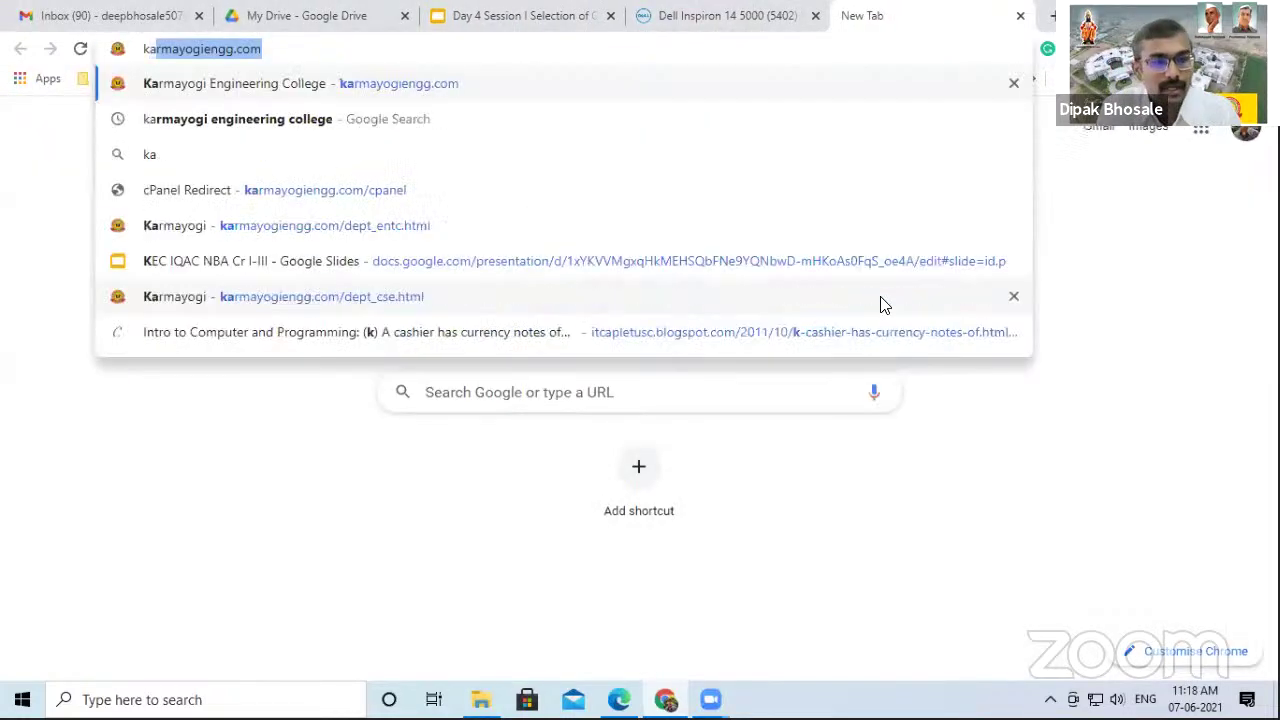
key("Down")
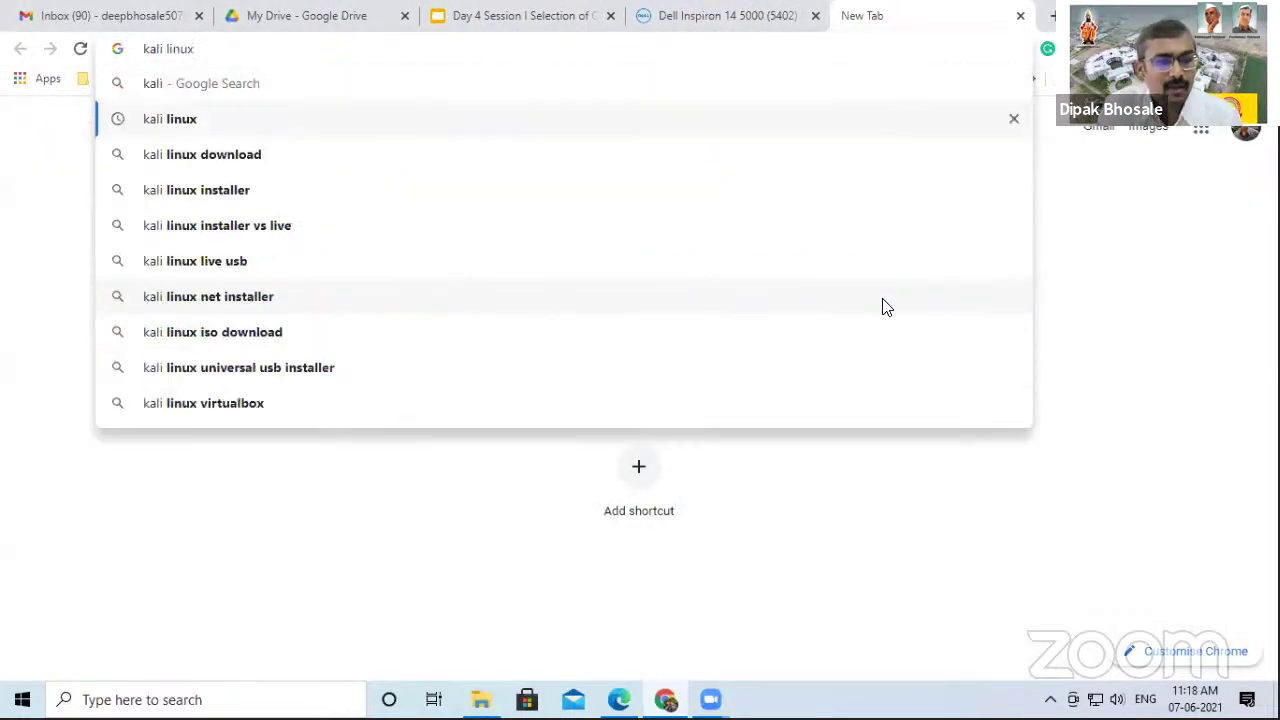
key("Down")
key("Return")
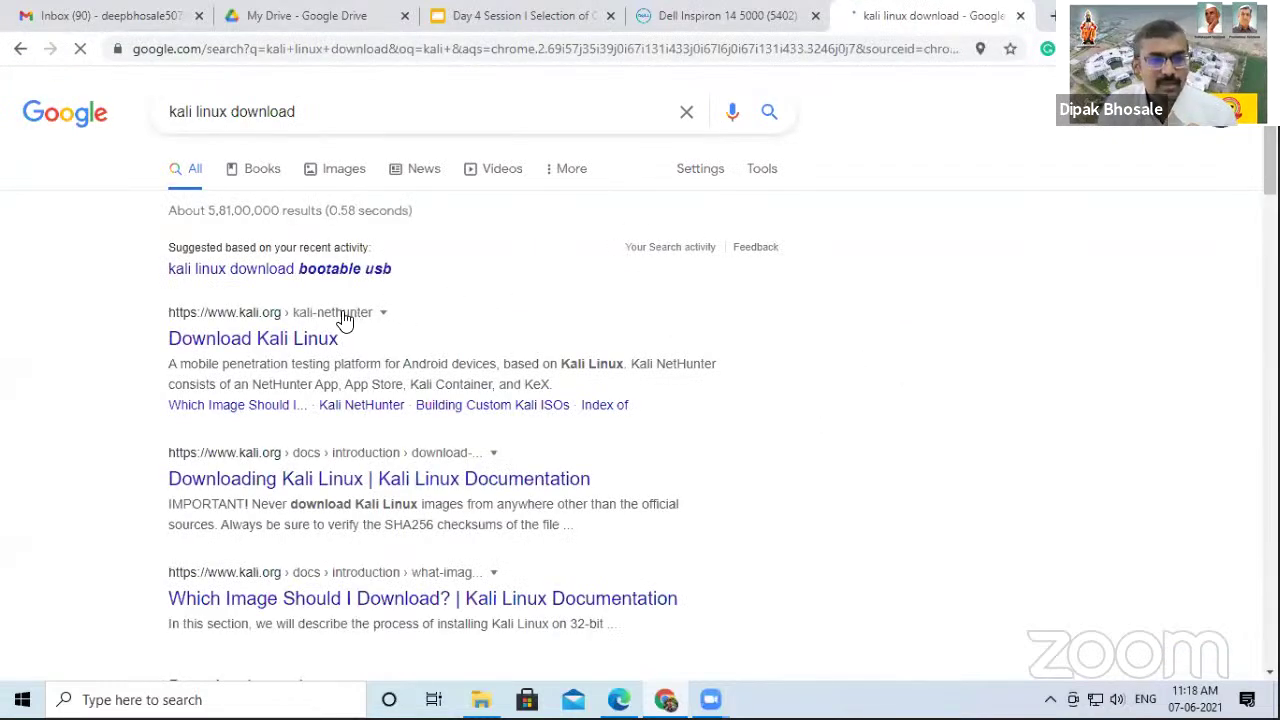
left_click(323, 338)
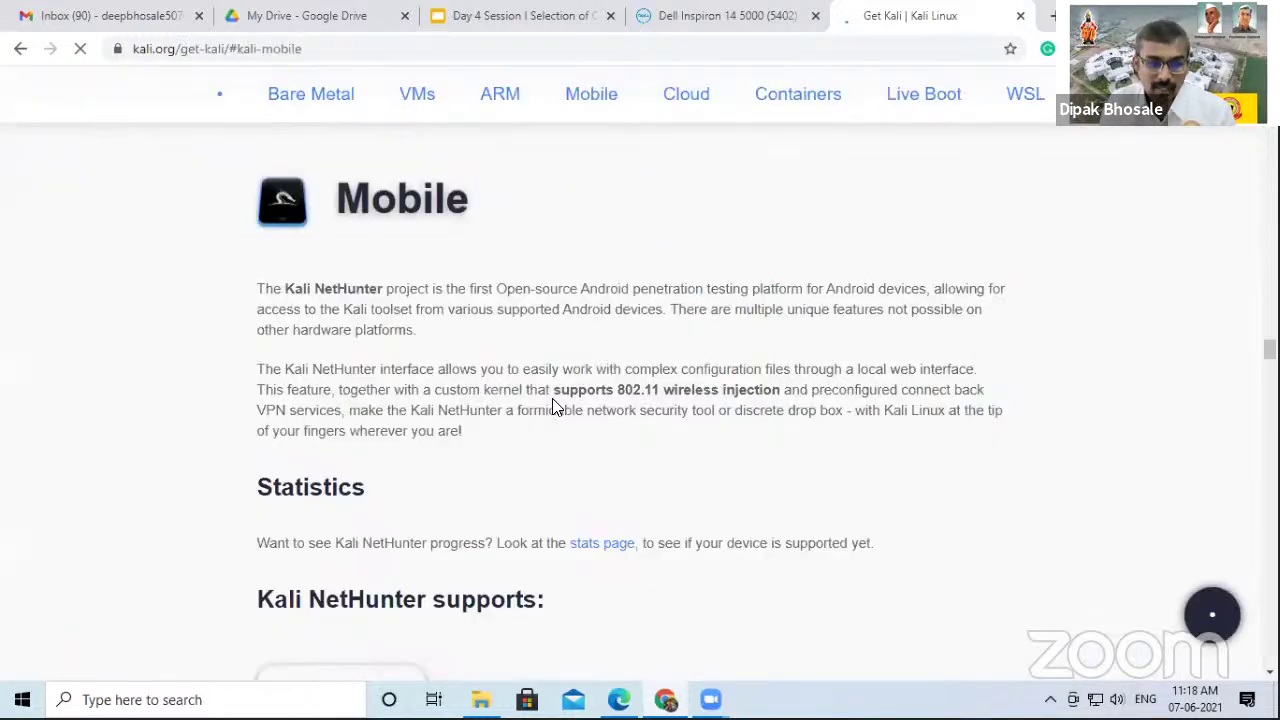
Step: Examine the Kali Linux download options for mobile, ARM boards and virtual machines
scroll(556, 407, "down", 9)
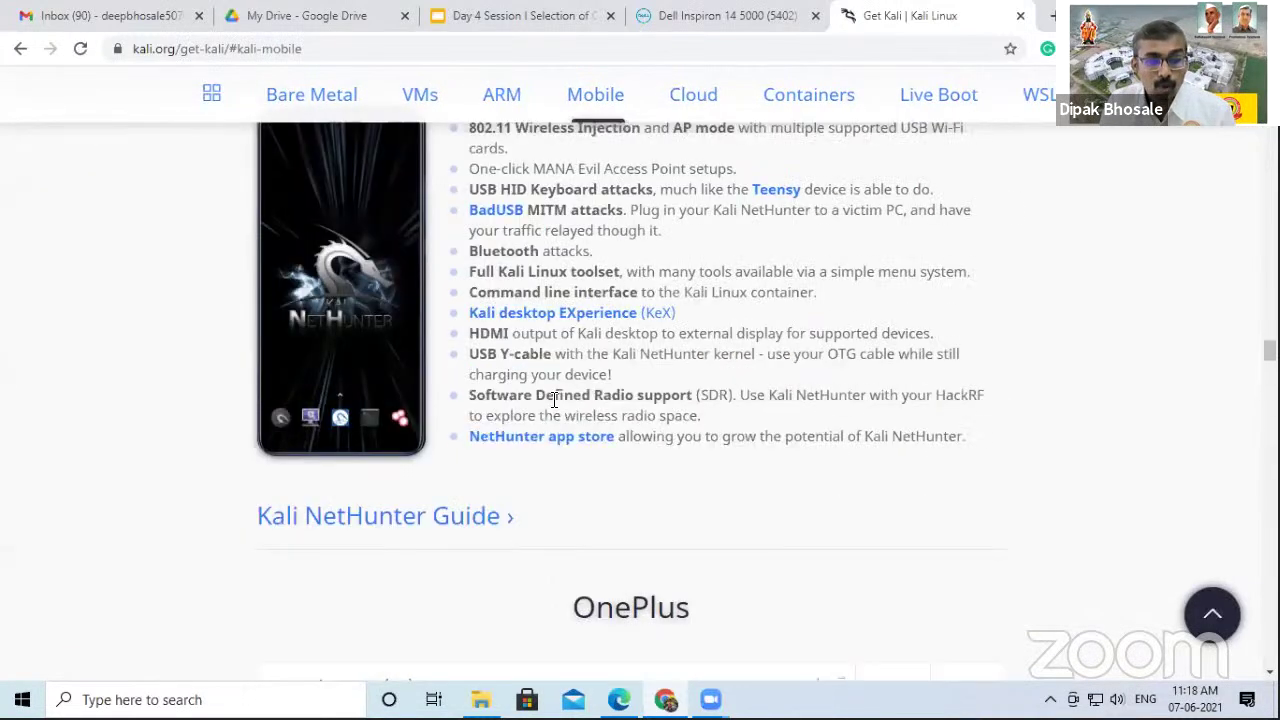
scroll(556, 407, "up", 15)
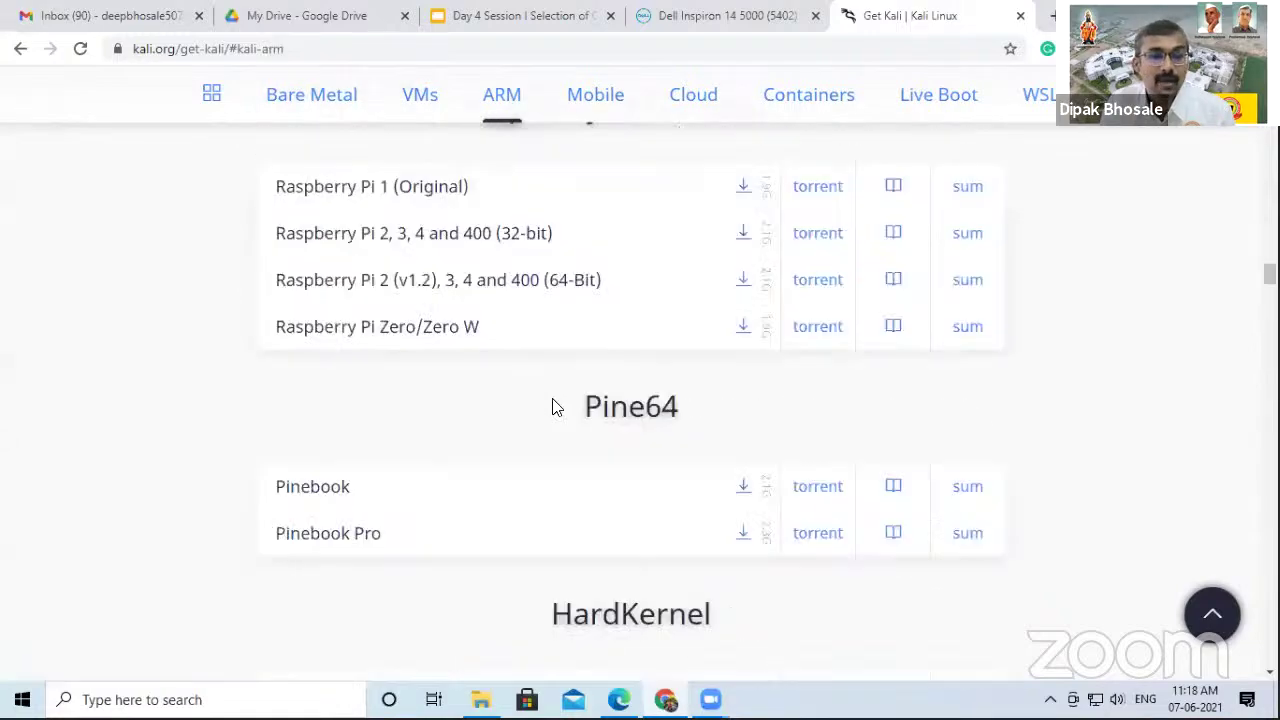
scroll(556, 407, "down", 10)
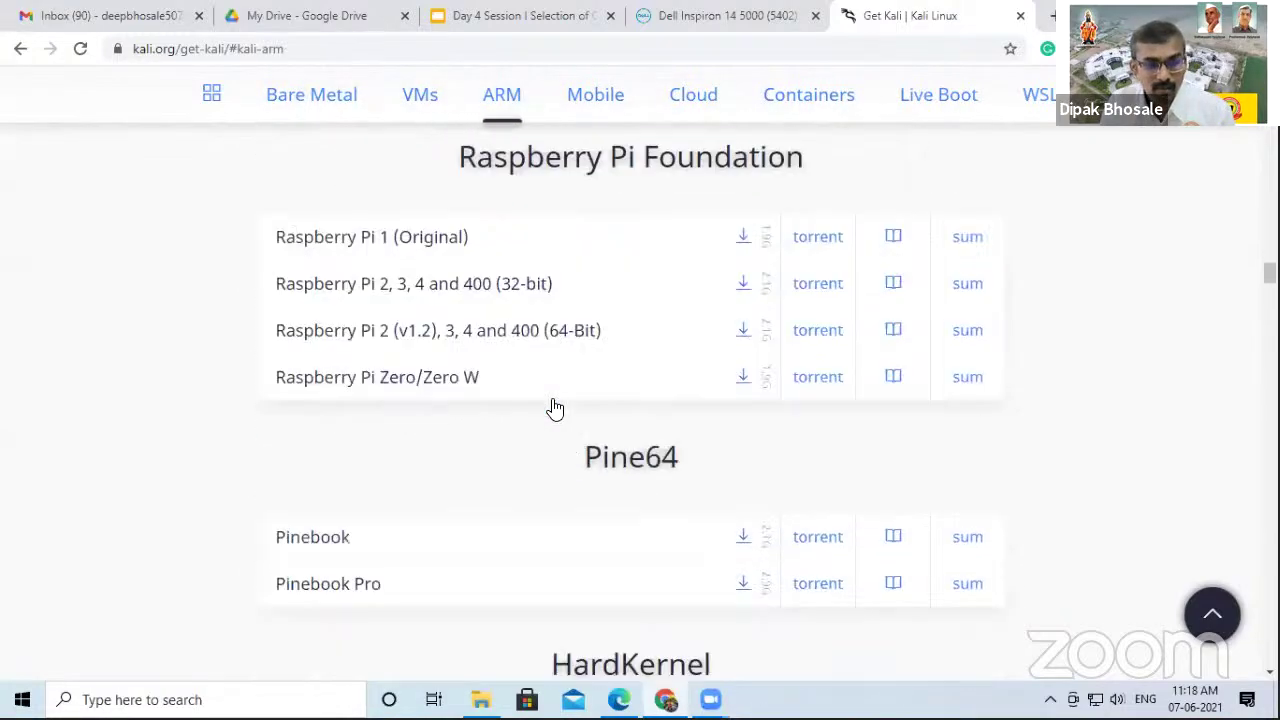
scroll(556, 407, "down", 8)
scroll(554, 400, "up", 12)
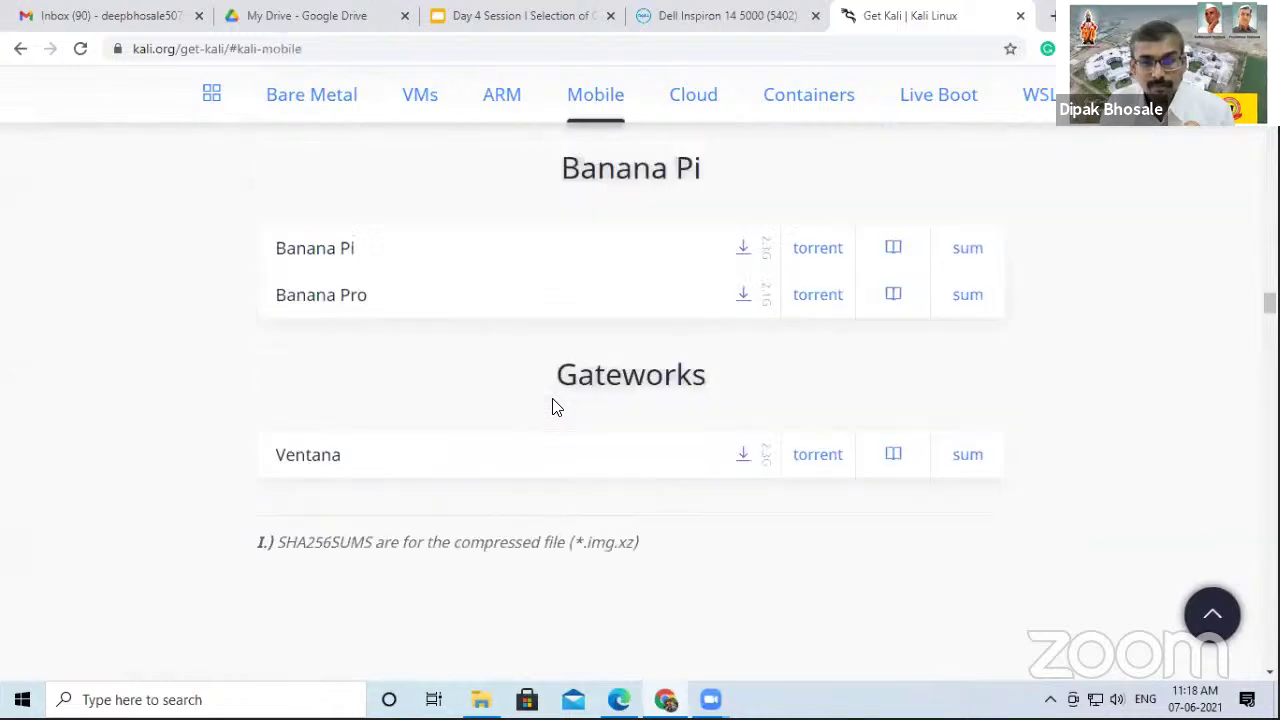
scroll(554, 400, "up", 20)
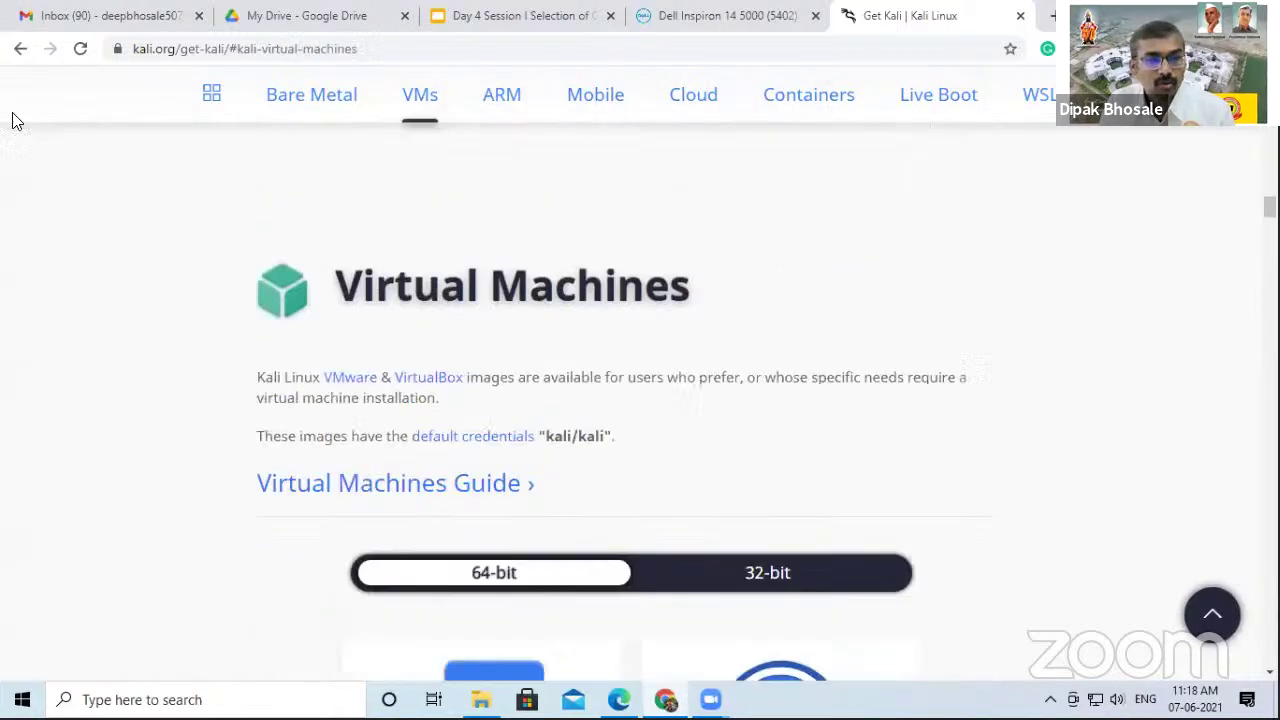
scroll(18, 98, "up", 5)
scroll(915, 94, "down", 5)
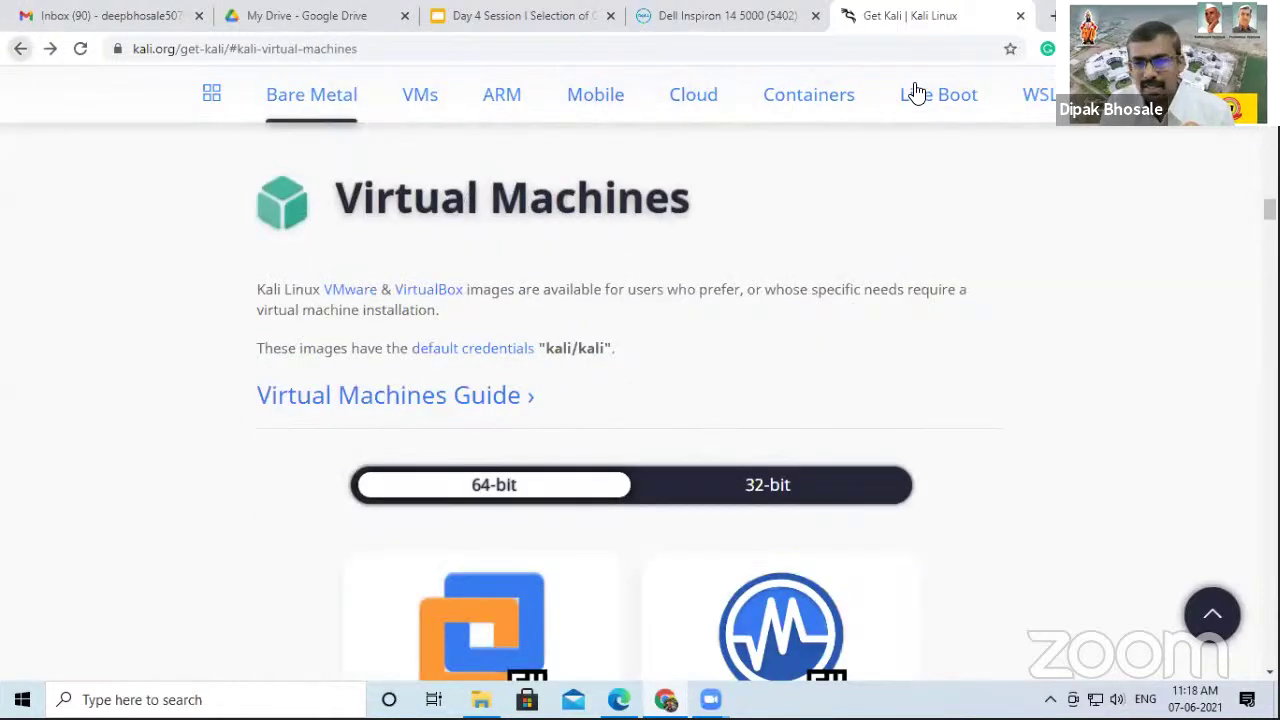
Step: Close the Kali Linux page and start the slideshow from the closing "Thank You!" slide
left_click(1020, 20)
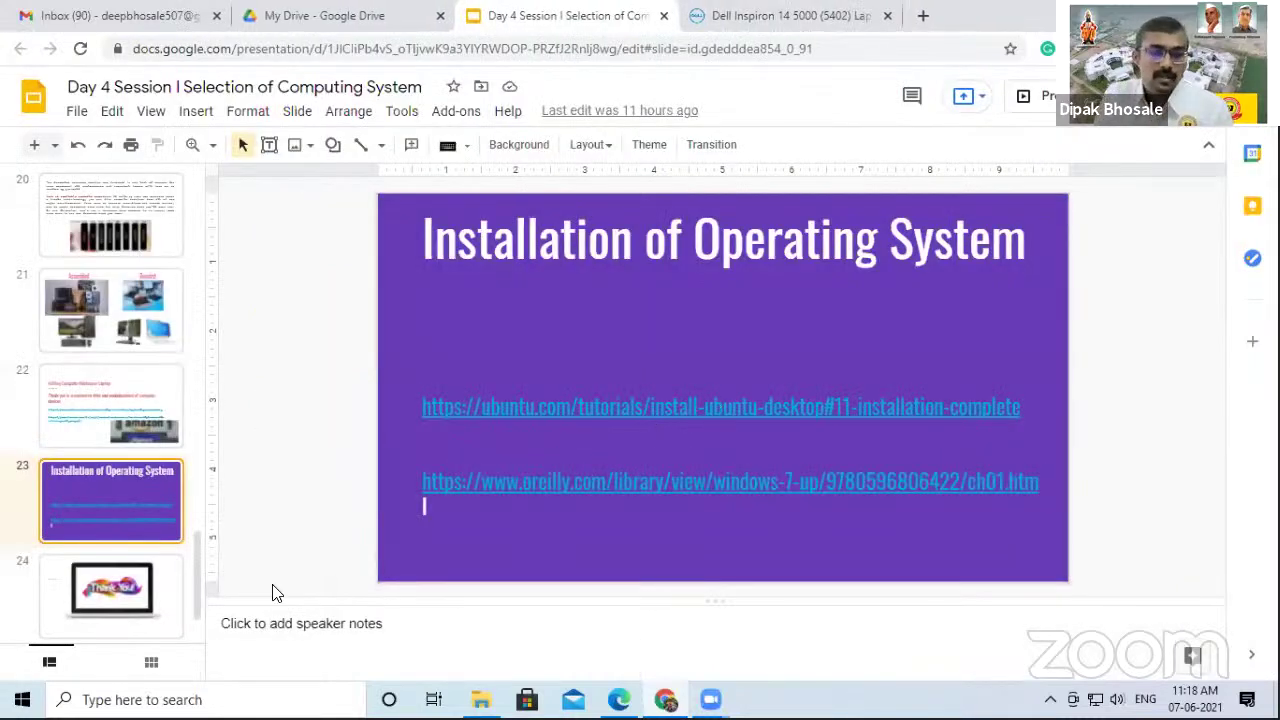
left_click(130, 610)
left_click(1046, 98)
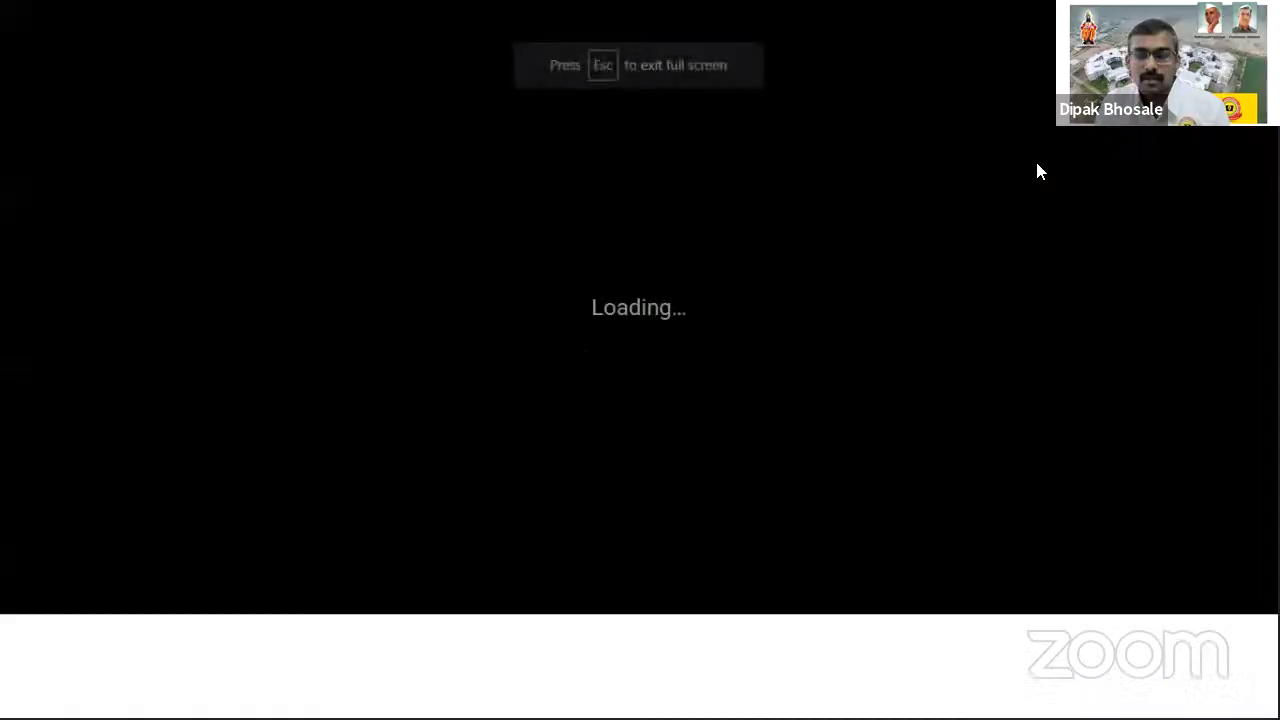